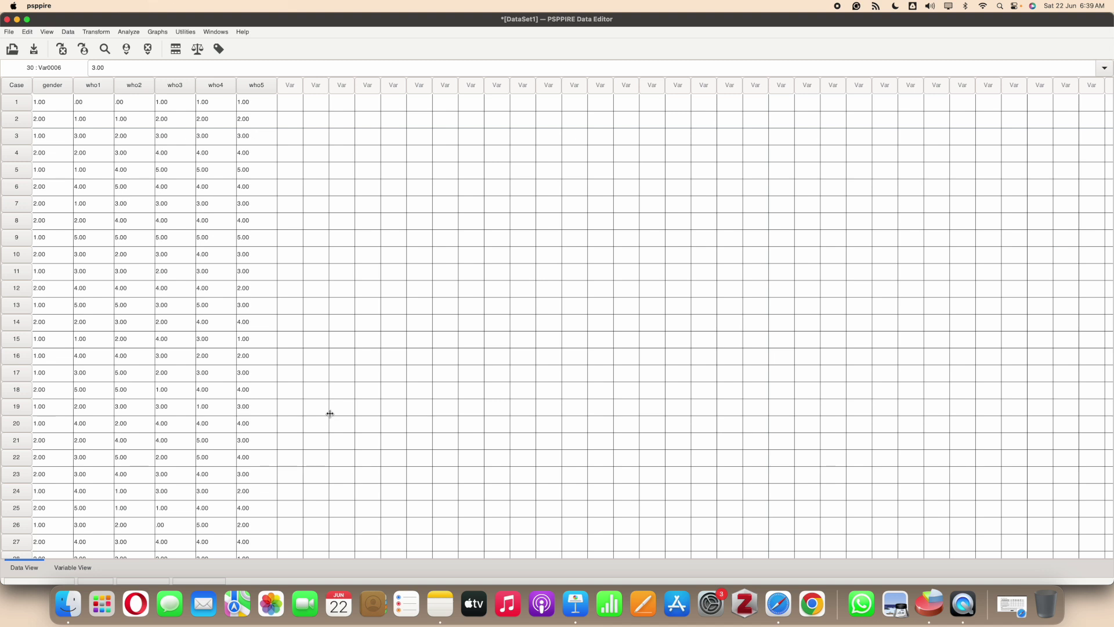
Toggle the PSPPIRE Data Editor into full screen, then back out to reach other windows
key("ctrl+super+f")
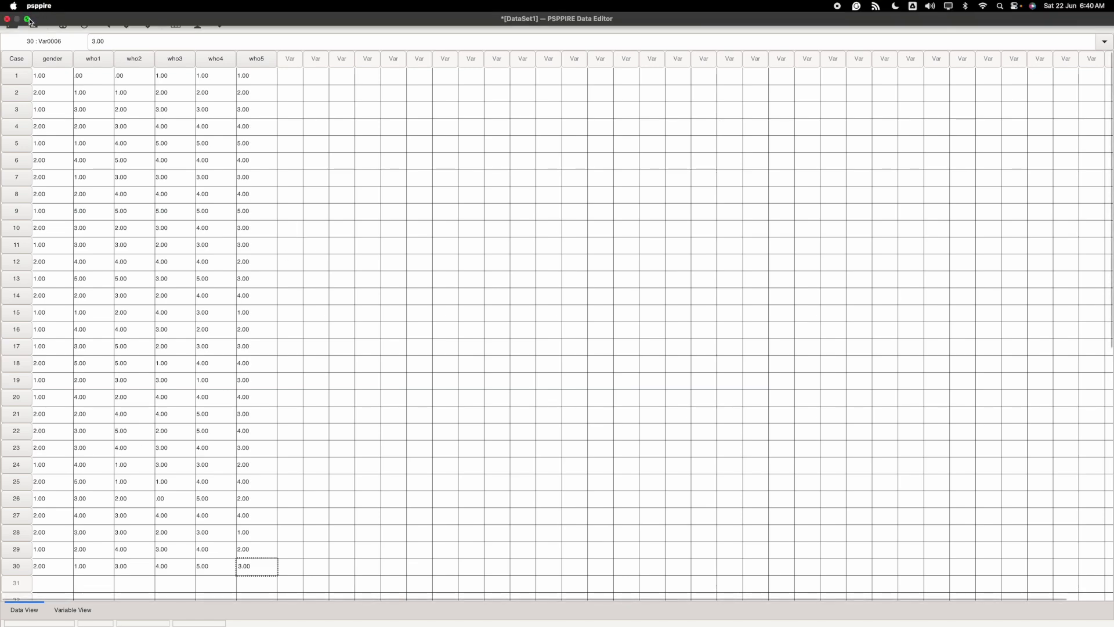
left_click(27, 19)
Open the WHO-5 Well-being Index PDF and read its five items and 0–25 raw-score rules
left_click(1003, 601)
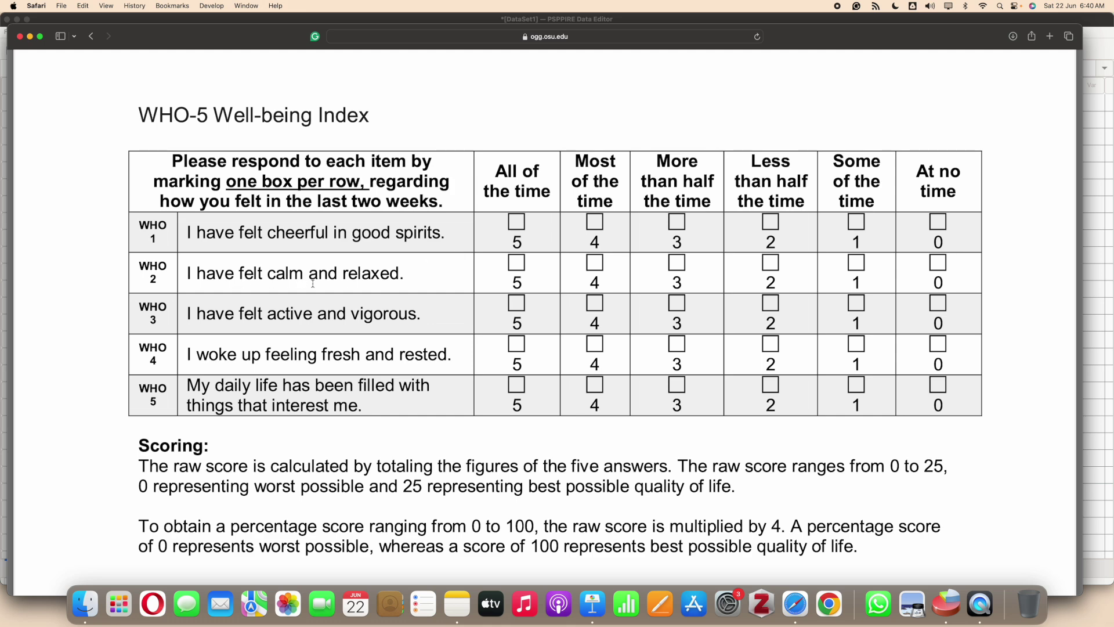
scroll(323, 326, "down", 3)
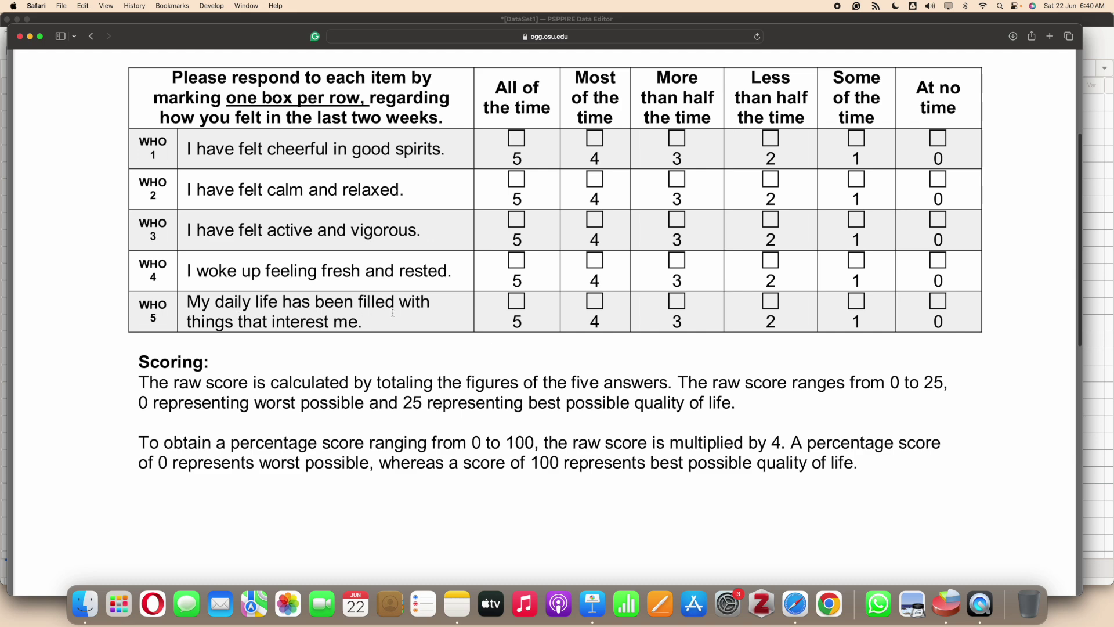
scroll(376, 325, "up", 3)
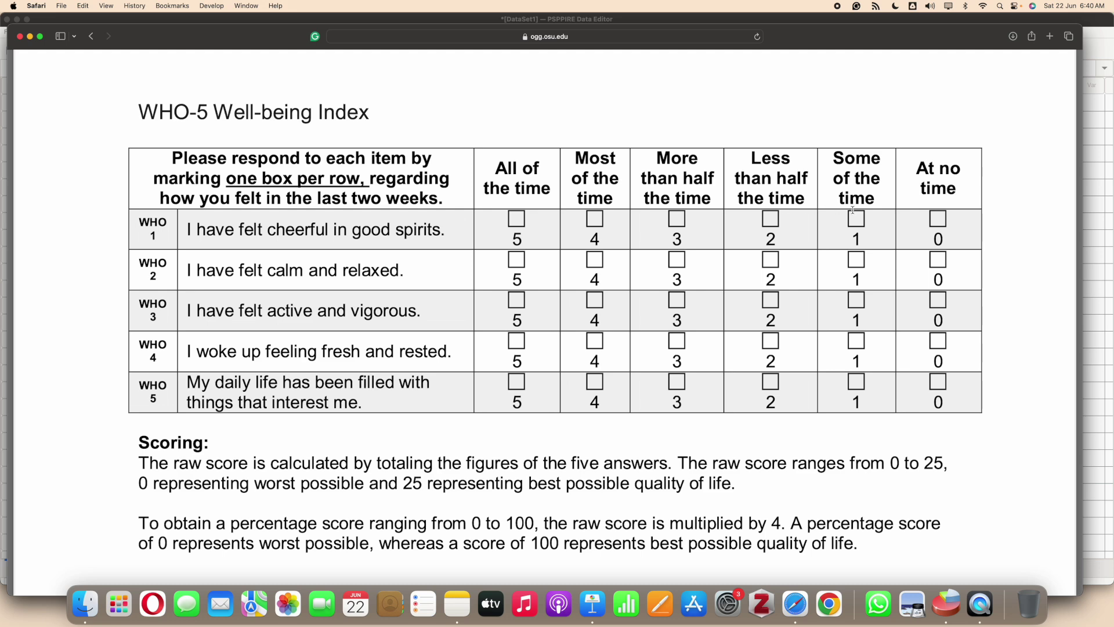
scroll(934, 207, "up", 2)
scroll(942, 208, "down", 2)
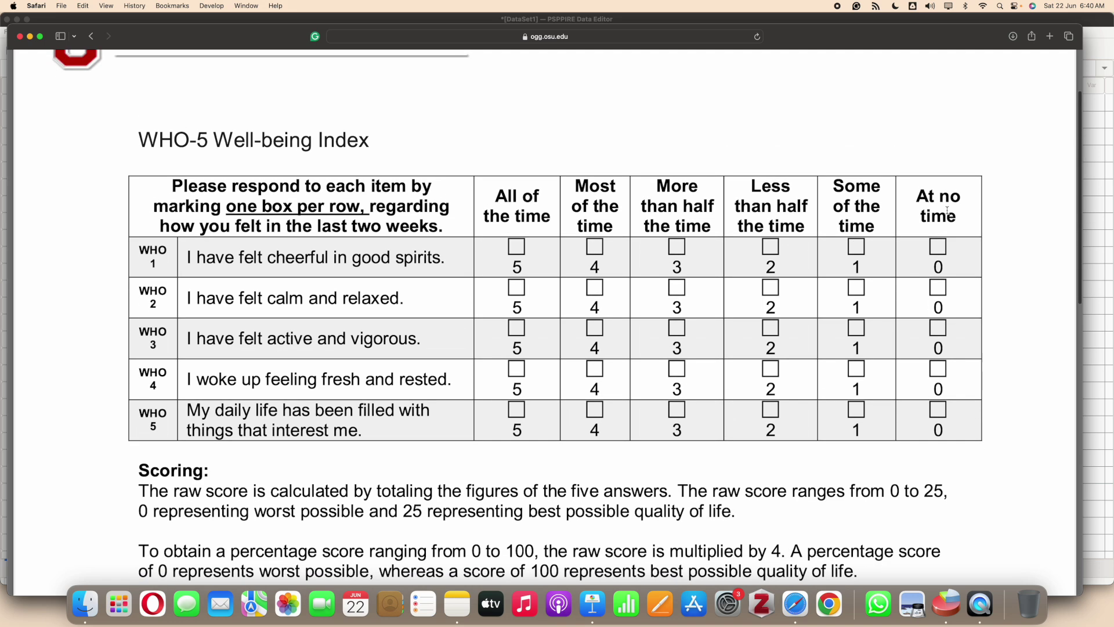
scroll(947, 210, "down", 1)
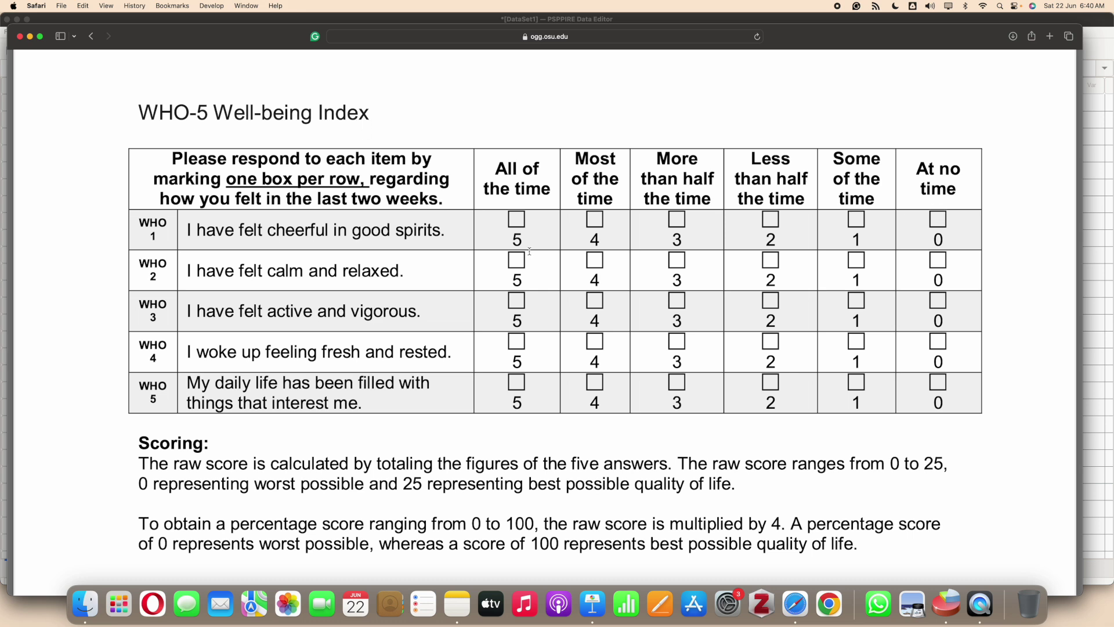
scroll(457, 438, "down", 2)
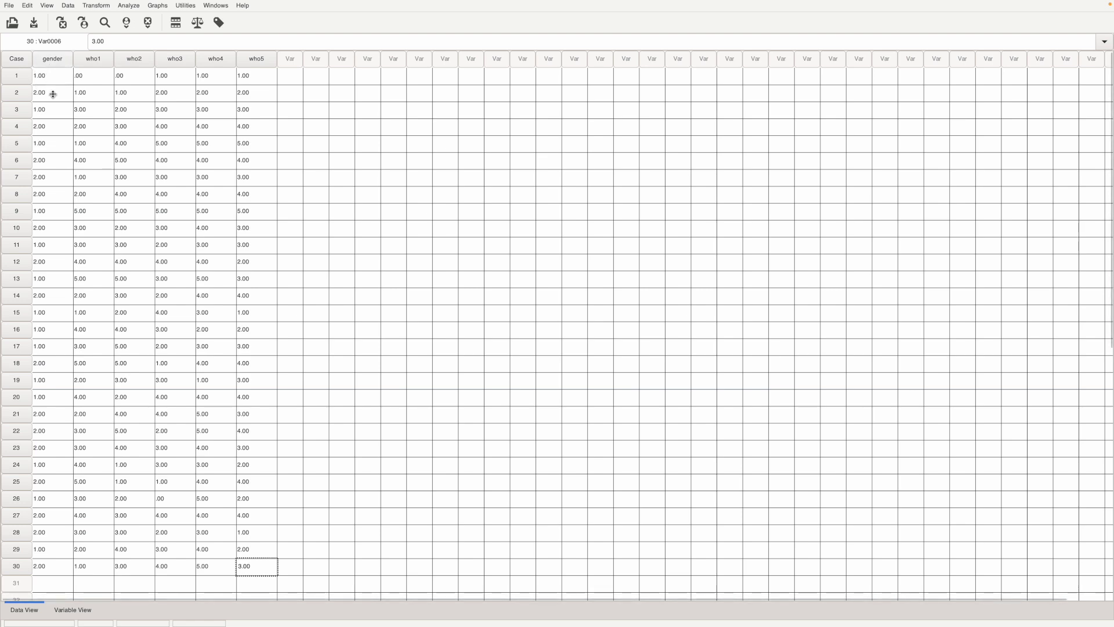
Check gender's value labels (1.00 = Female, 2.00 = Male) unchanged, then return to Data View
left_click(72, 609)
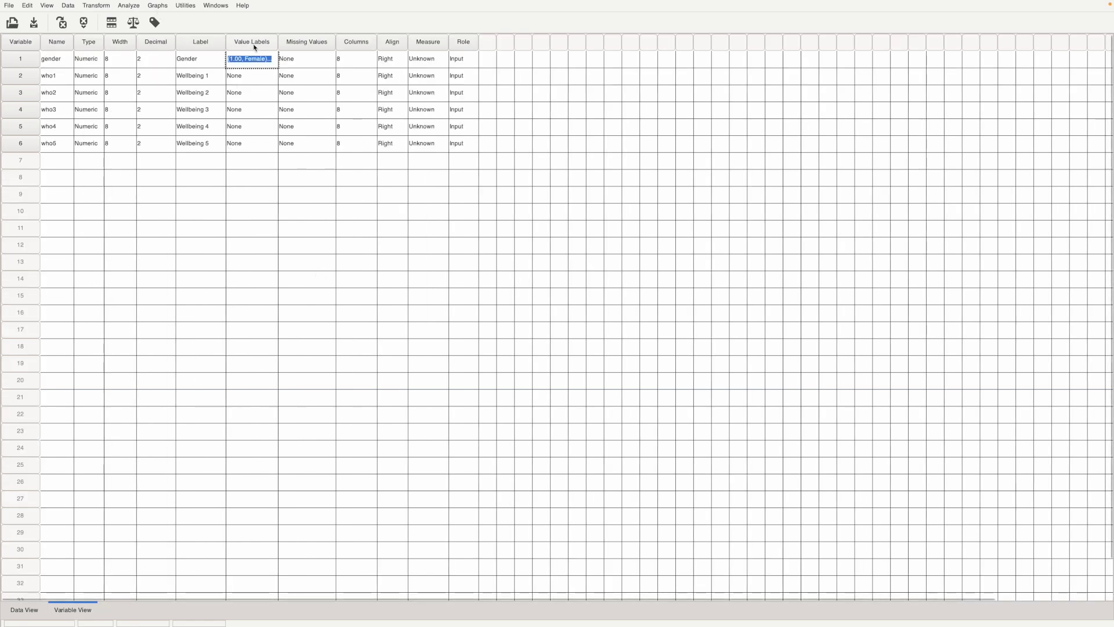
left_click(270, 58)
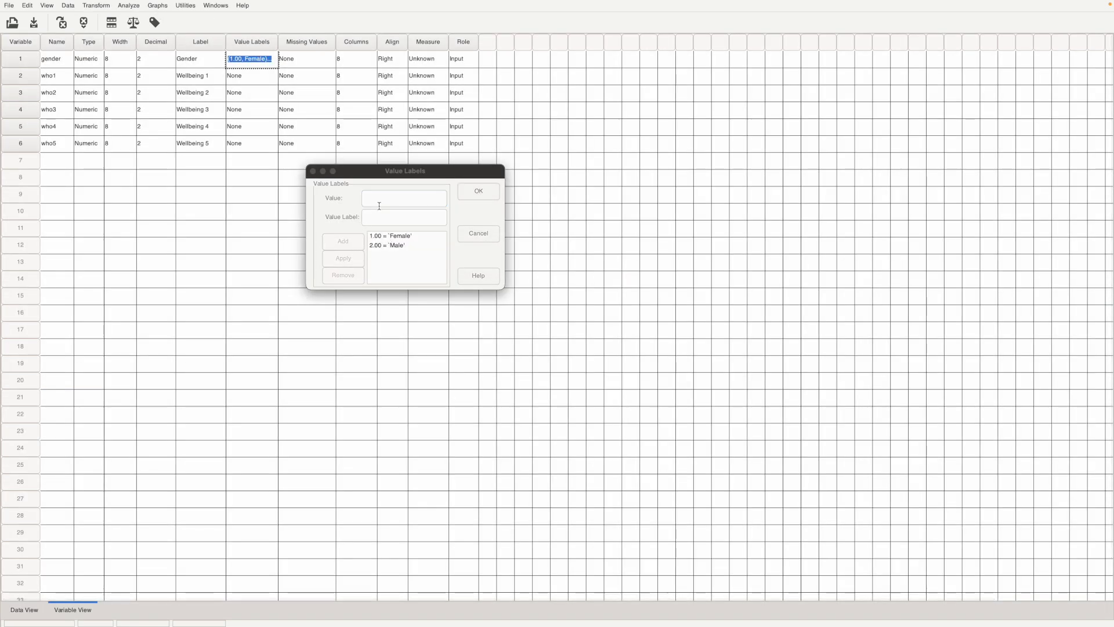
left_click(313, 171)
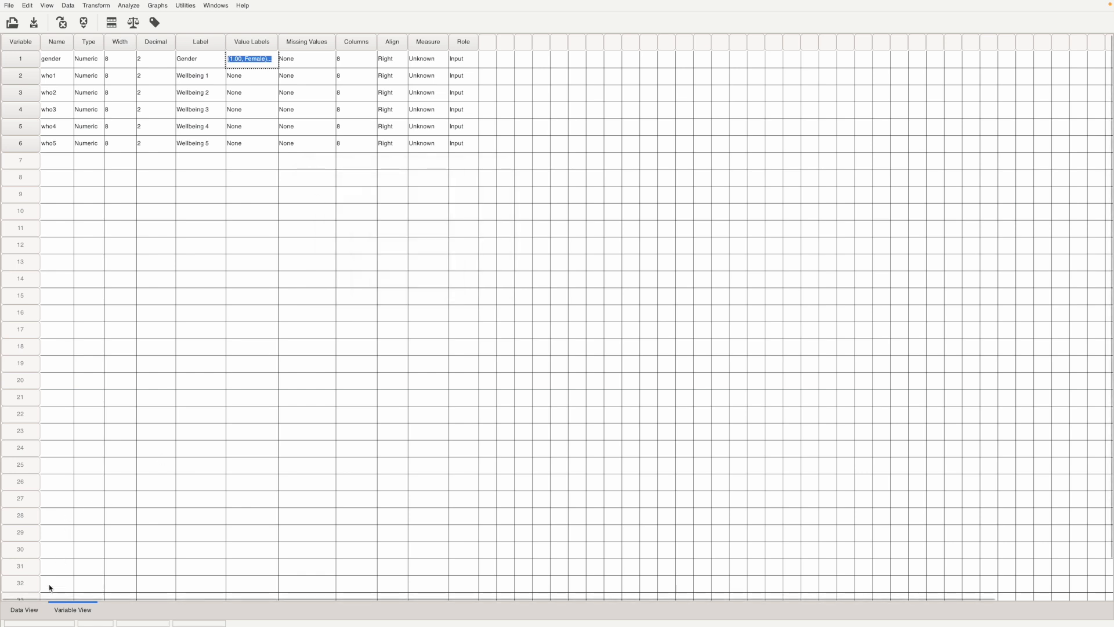
left_click(39, 602)
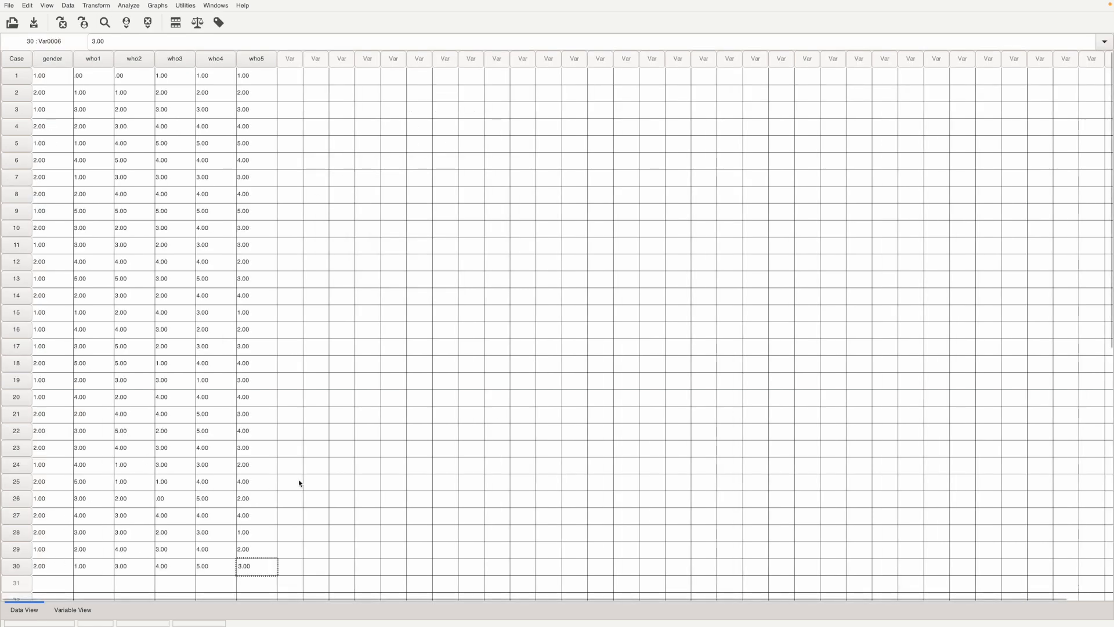
Build the Compute Variable expression who1+who2+who3+who4+who5
left_click(97, 6)
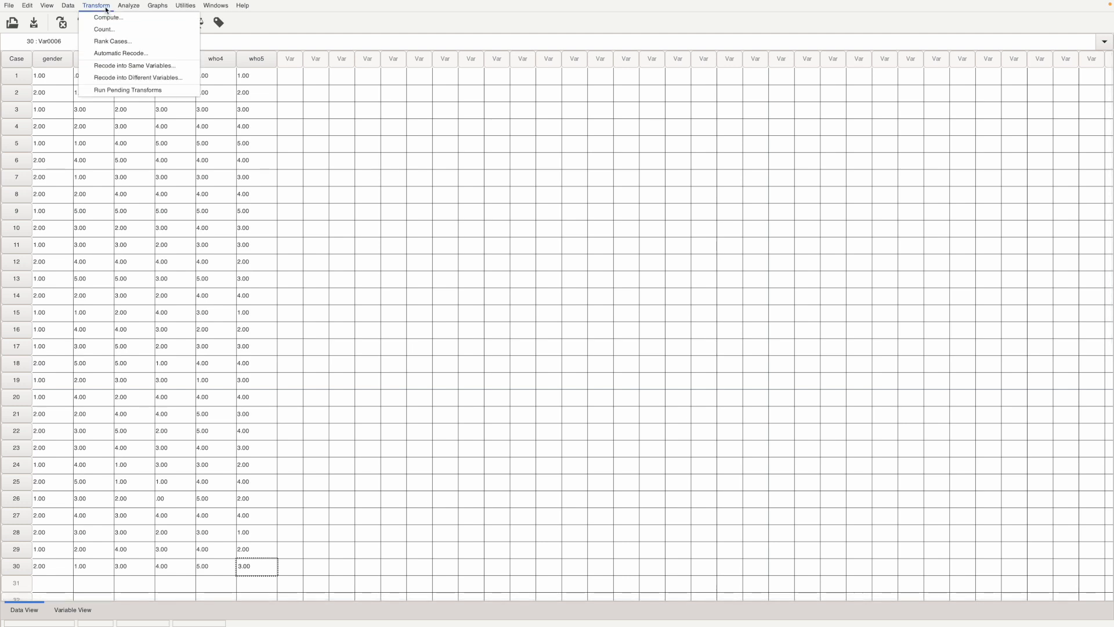
left_click(108, 17)
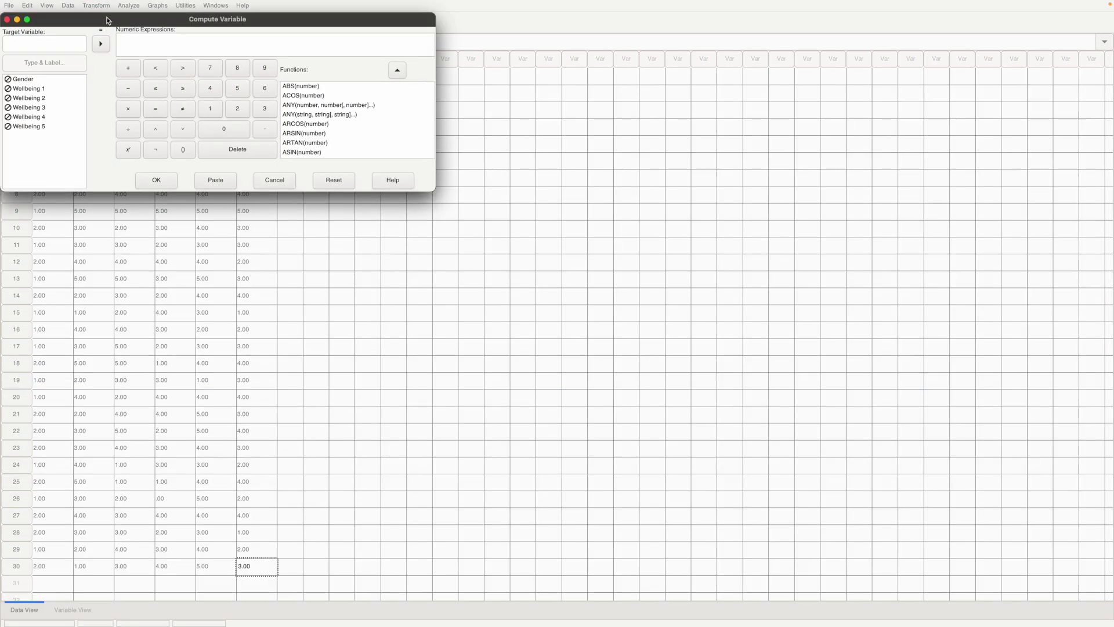
left_click(30, 89)
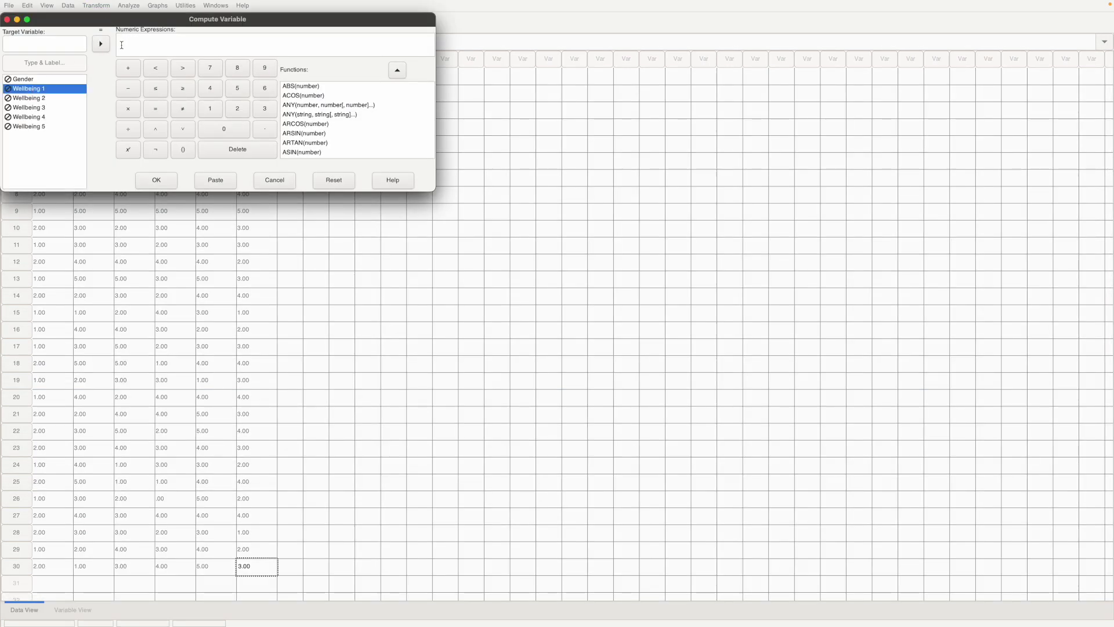
left_click(101, 44)
left_click(128, 68)
left_click(50, 98)
left_click(101, 44)
left_click(128, 68)
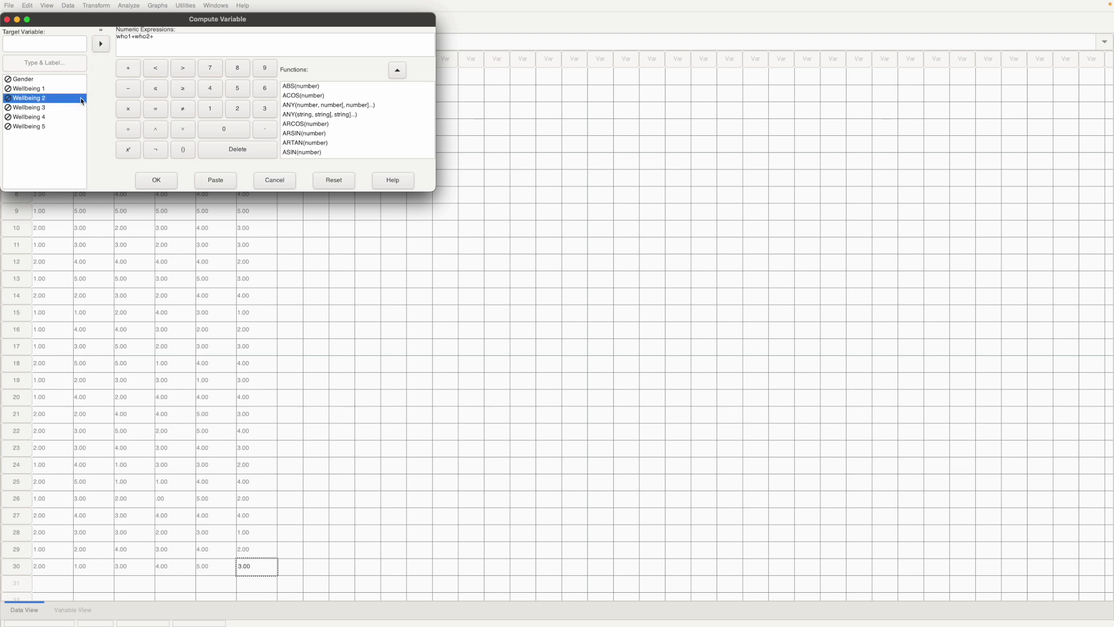
left_click(47, 108)
left_click(101, 44)
left_click(129, 68)
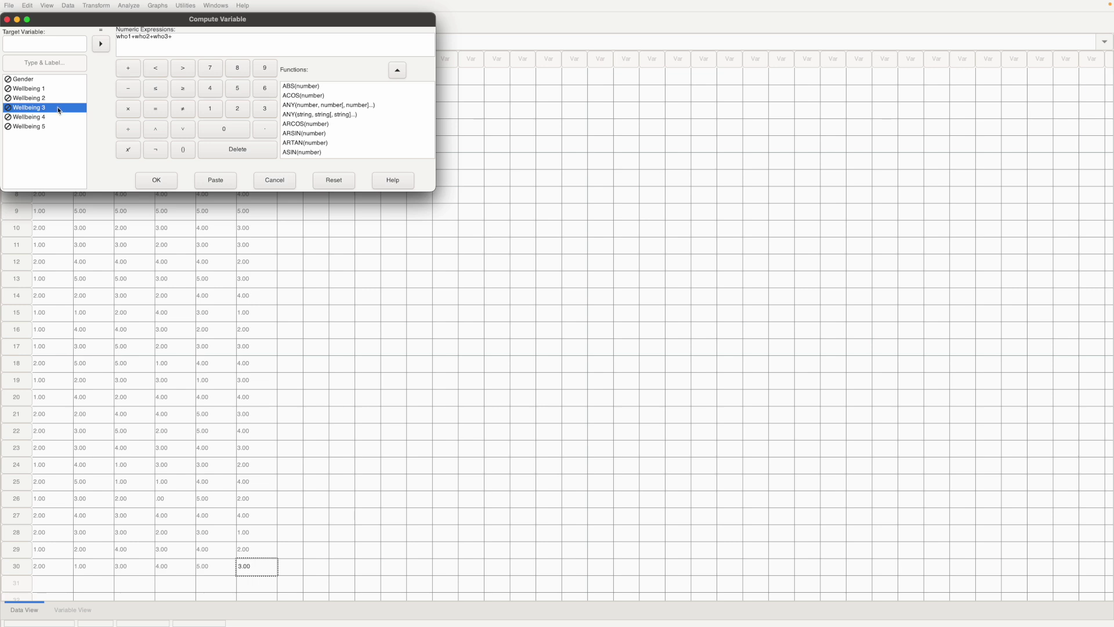
left_click(49, 117)
left_click(101, 44)
left_click(128, 68)
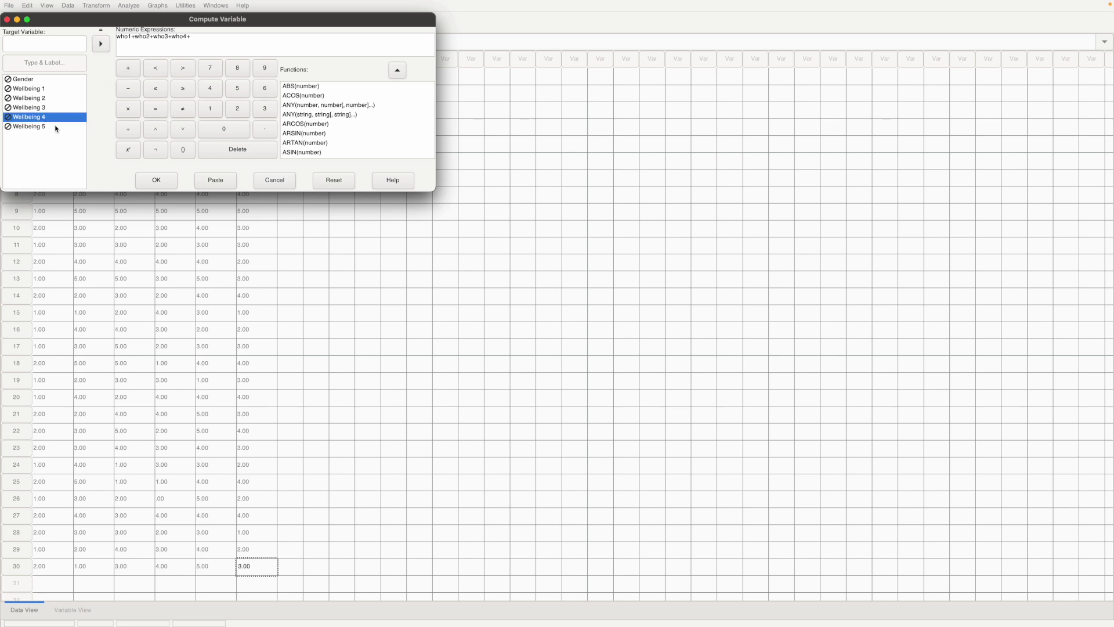
left_click(54, 127)
left_click(101, 44)
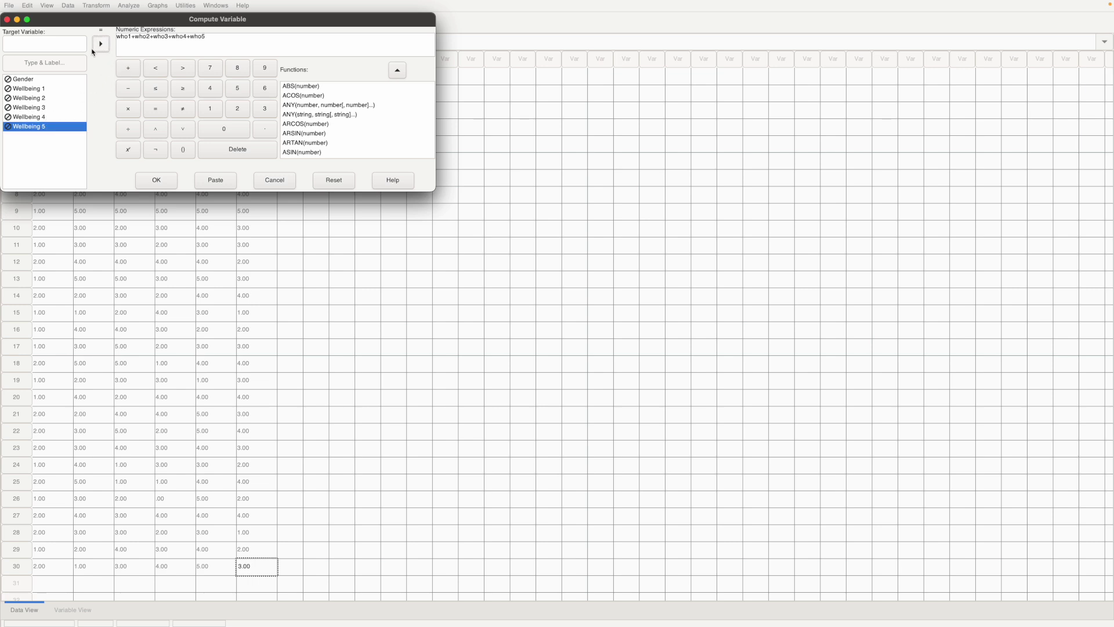
Set the target to totwell, labelled 'Total Wellbeing Scale', and compute it
left_click(65, 46)
type("tot")
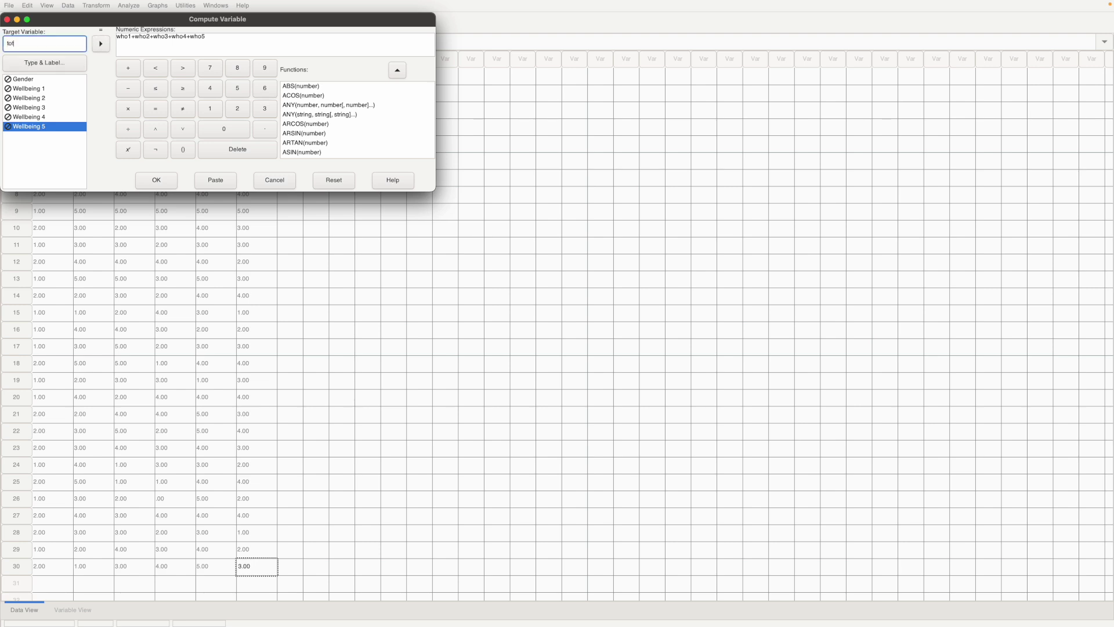
type("well")
left_click(49, 62)
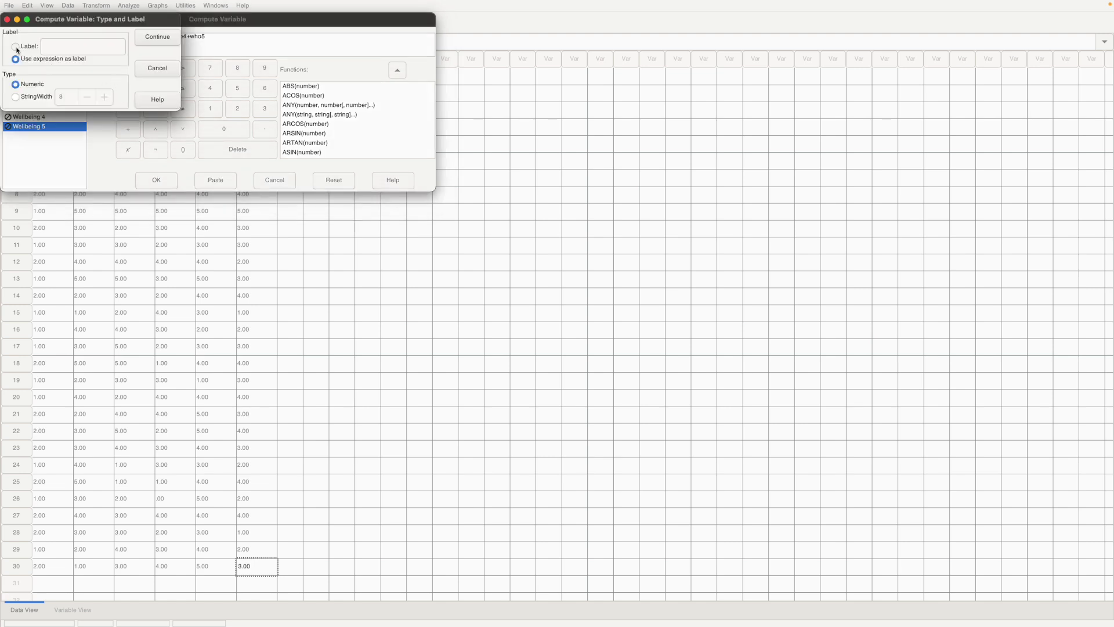
left_click(78, 44)
type("Total Wellbeing Scale")
left_click(147, 40)
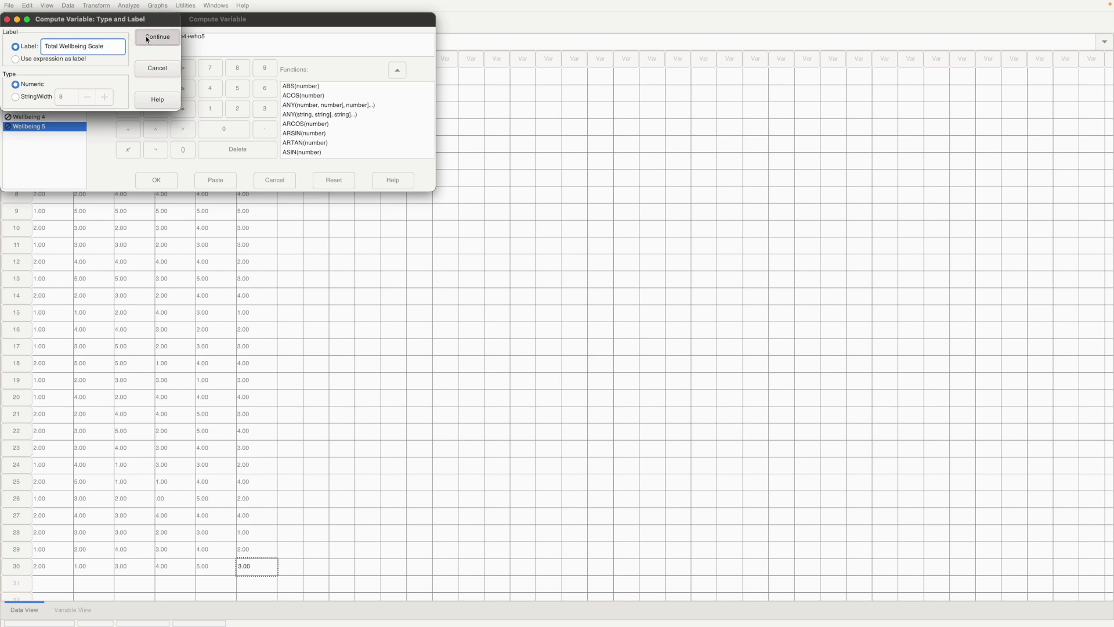
left_click(168, 179)
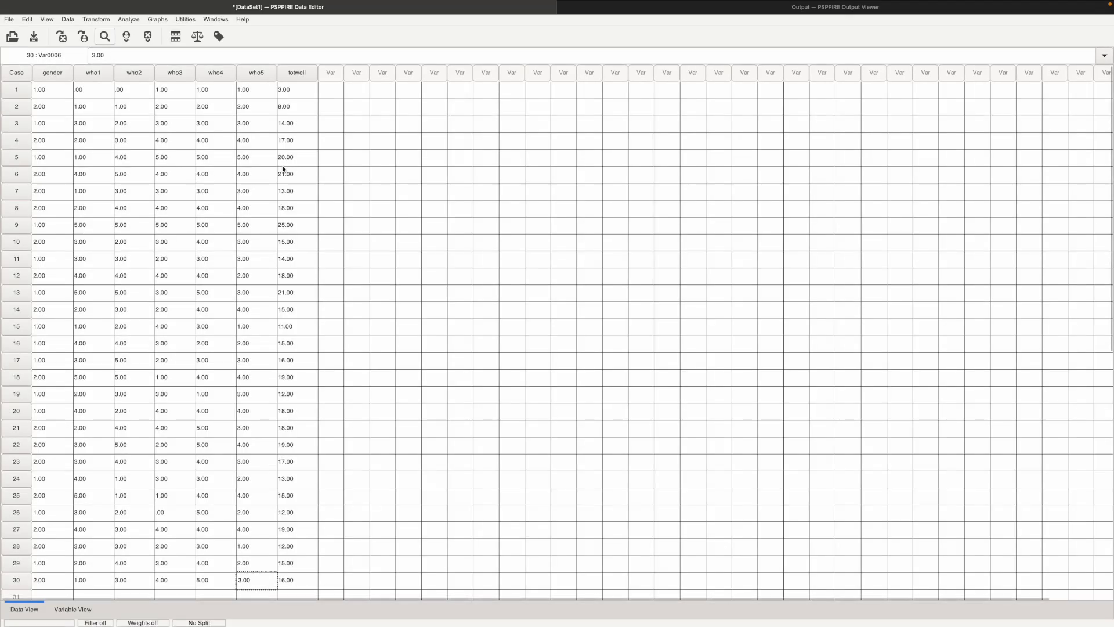
Check the totwell sums for all 30 cases, then bring up the Transform menu
scroll(283, 168, "down", 3)
scroll(284, 168, "up", 2)
scroll(284, 168, "up", 2)
scroll(302, 160, "down", 3)
scroll(302, 160, "up", 3)
scroll(339, 151, "down", 1)
scroll(339, 151, "up", 1)
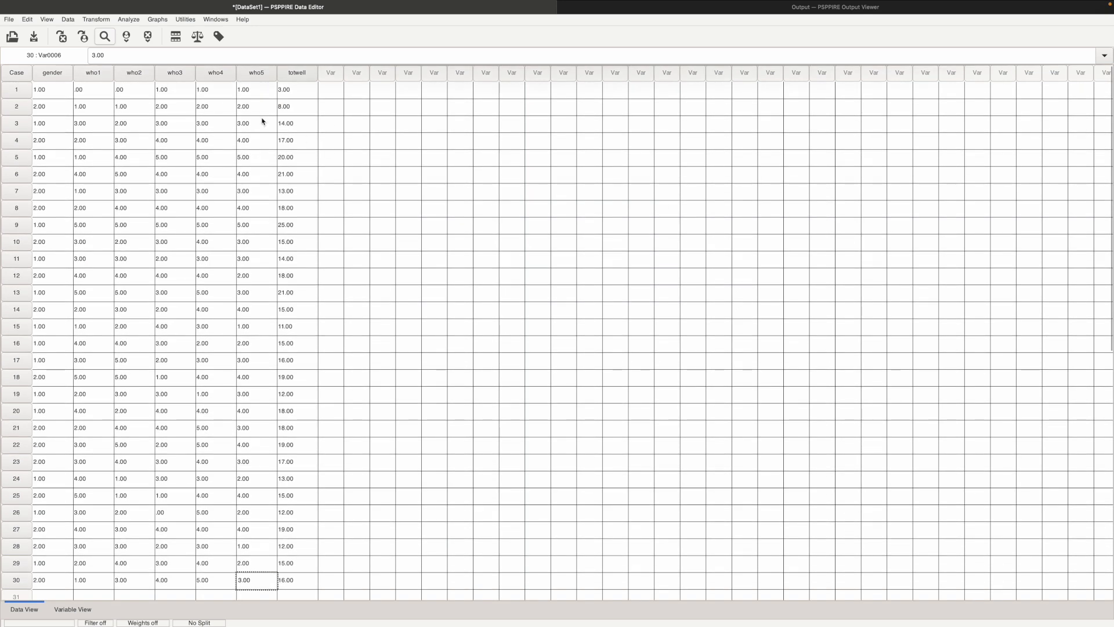
left_click(96, 19)
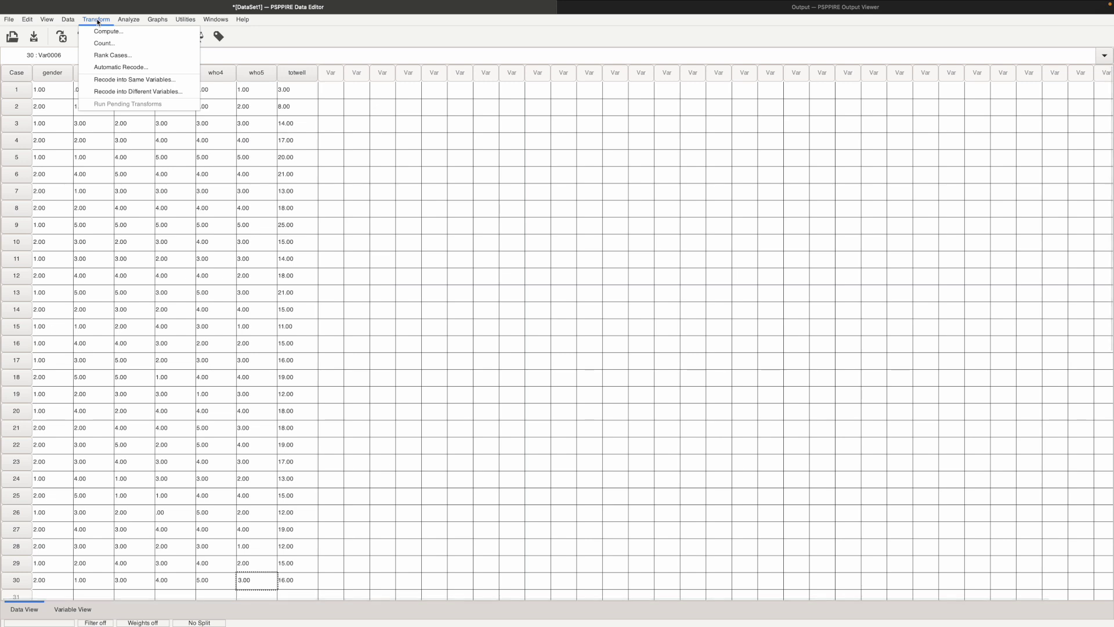
Reset Compute Variable and enter the expression totwell*4
left_click(99, 33)
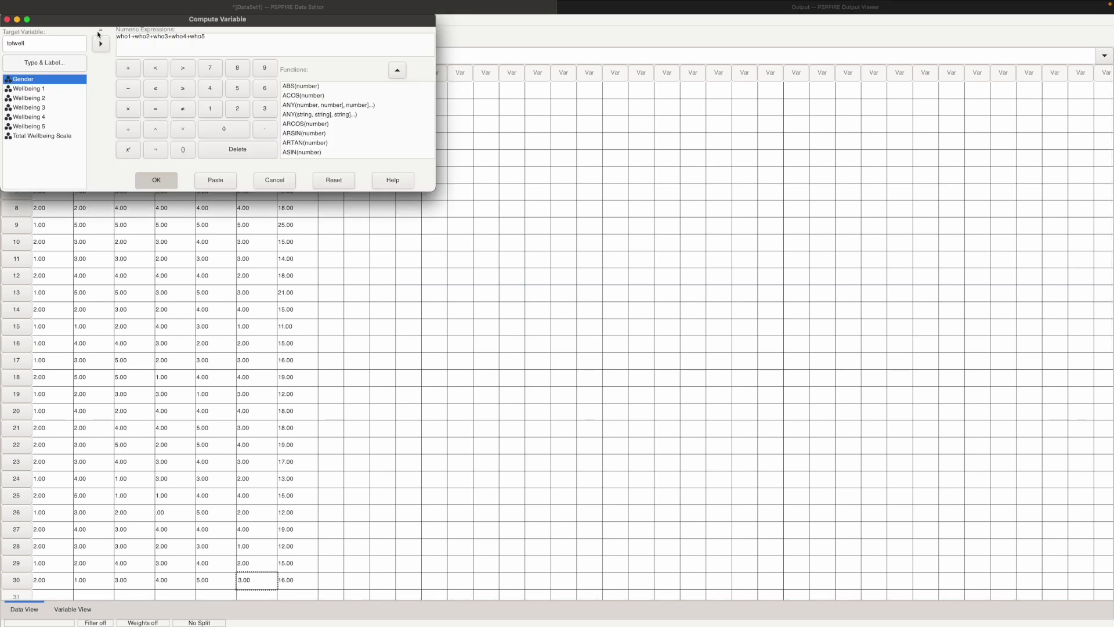
left_click(334, 179)
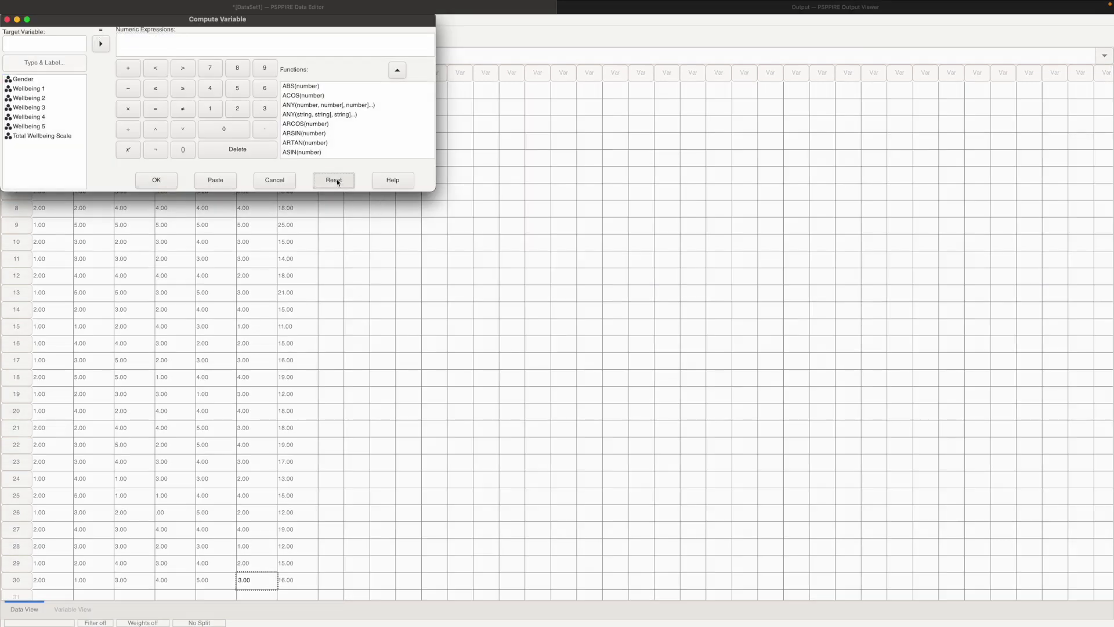
left_click(49, 138)
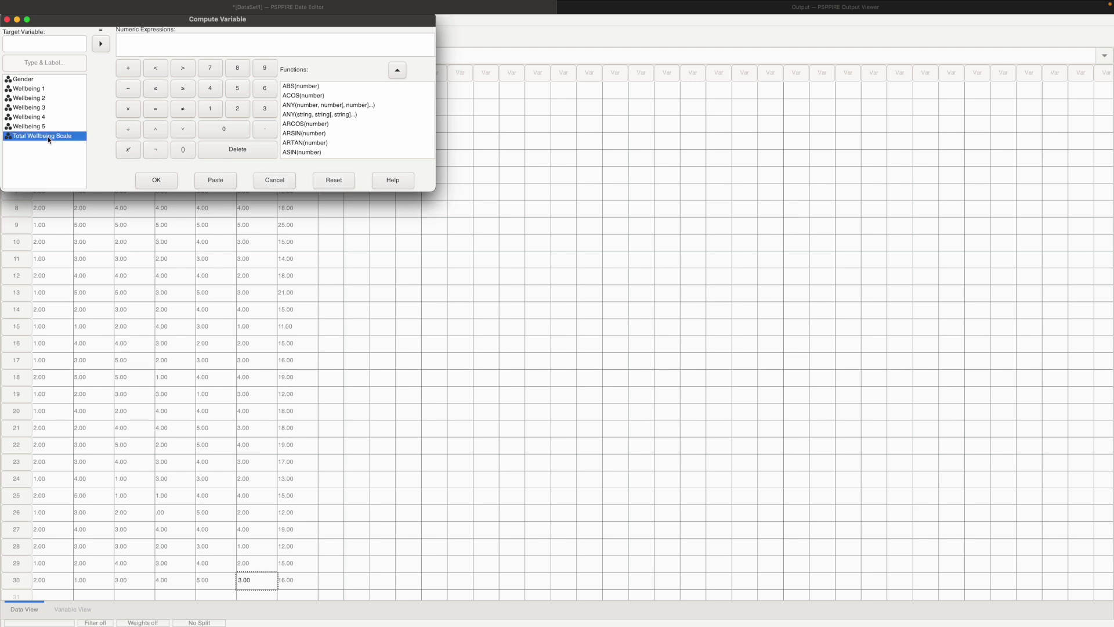
left_click(107, 48)
left_click(211, 93)
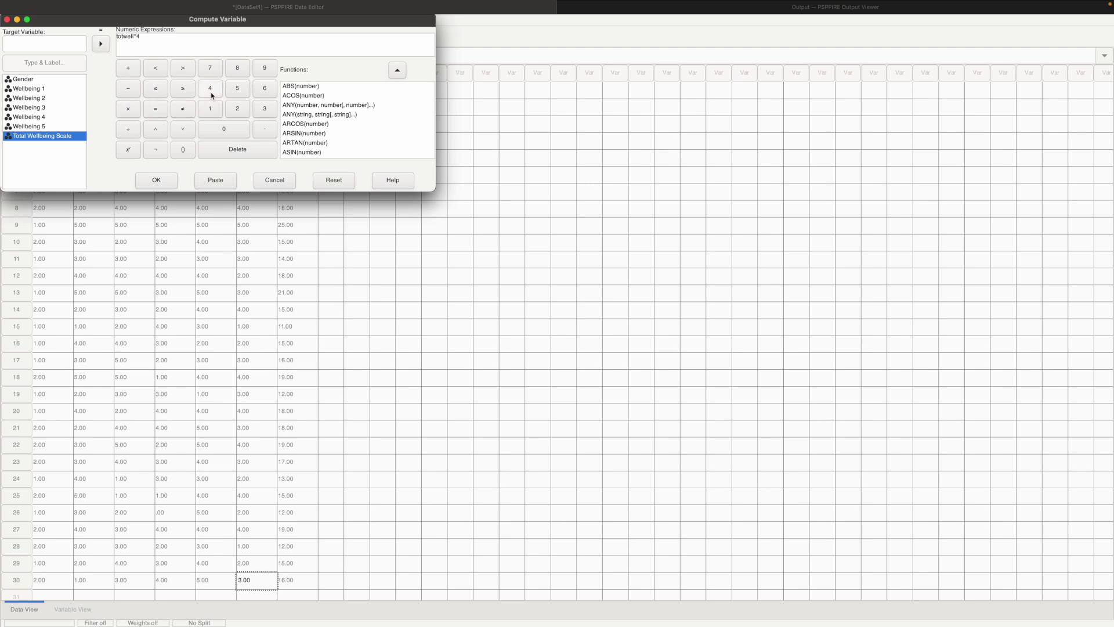
Name the target totwellper, label it 'Total Wellbeing Scale (%)', and compute it
left_click(61, 46)
type("totwellper")
left_click(59, 63)
left_click(15, 46)
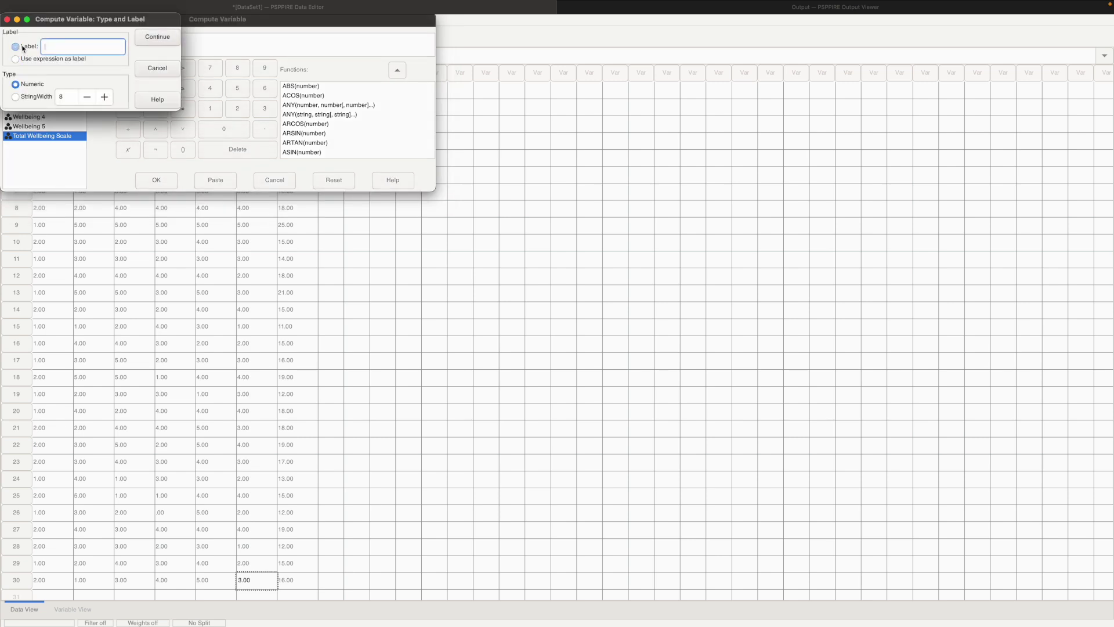
left_click(59, 44)
type("Tot")
type("Wellbeing Scale (Per)")
key("BackSpace")
key("BackSpace")
key("BackSpace")
key("BackSpace")
type("%(")
left_click(153, 41)
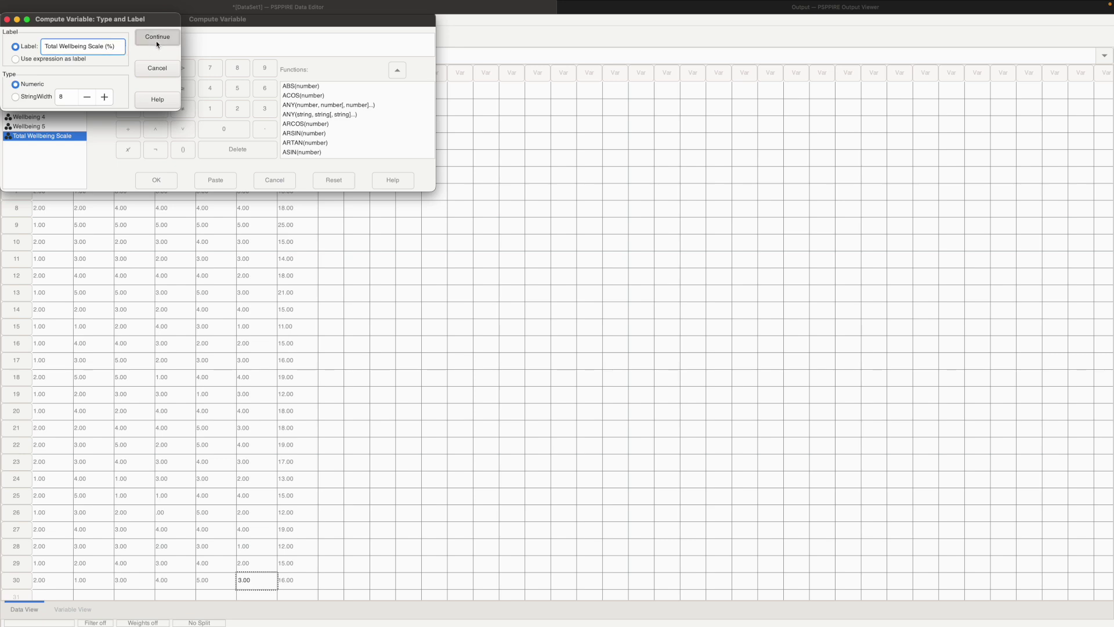
left_click(144, 182)
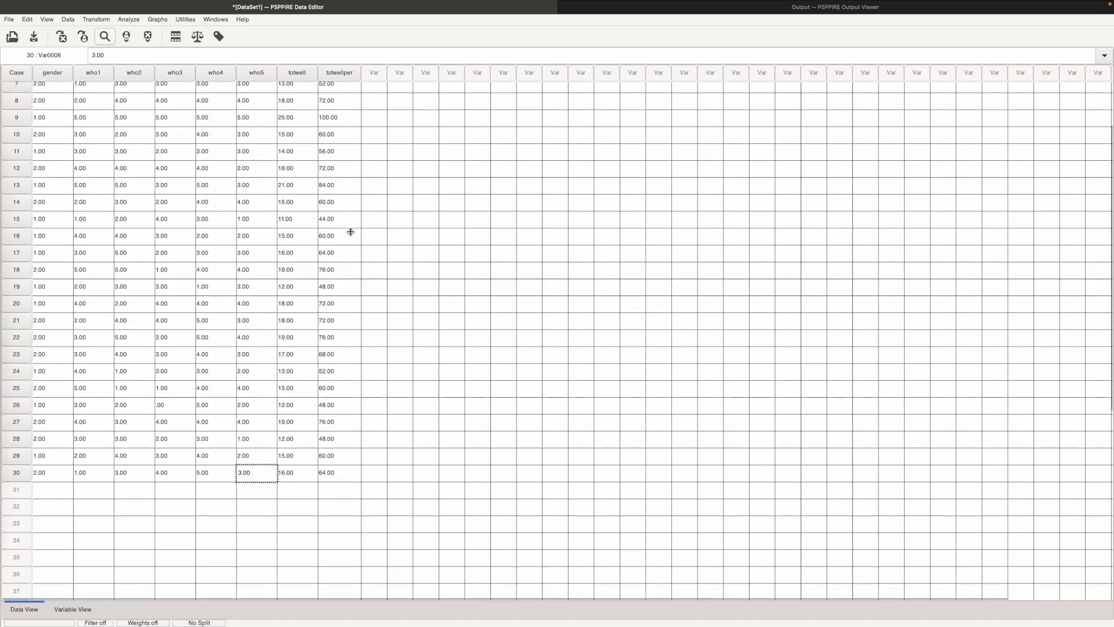
scroll(350, 232, "up", 3)
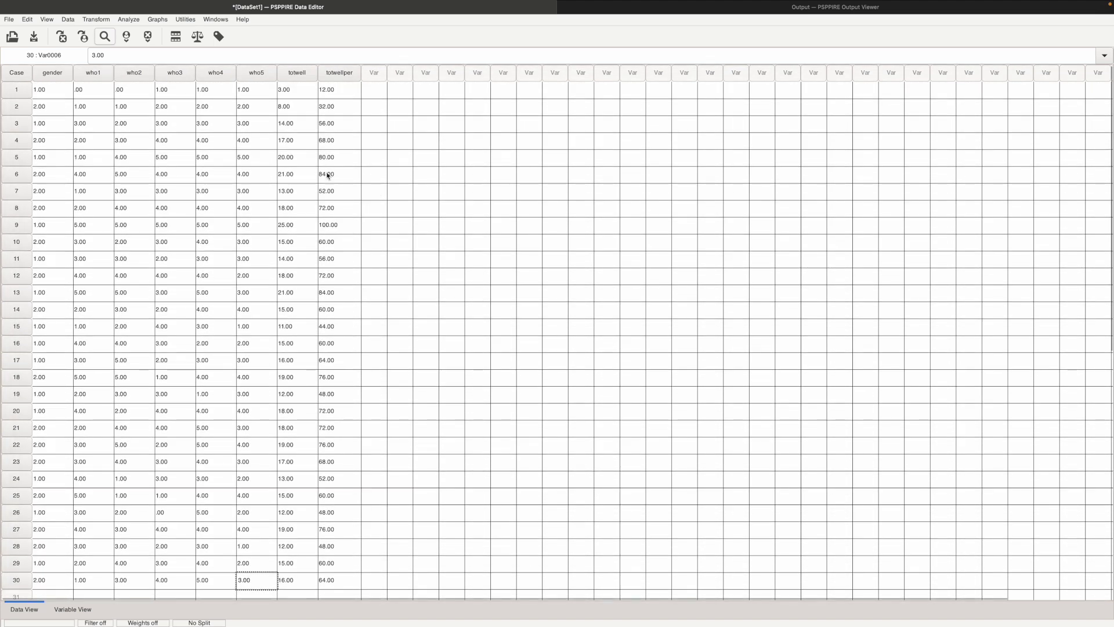
scroll(344, 205, "down", 3)
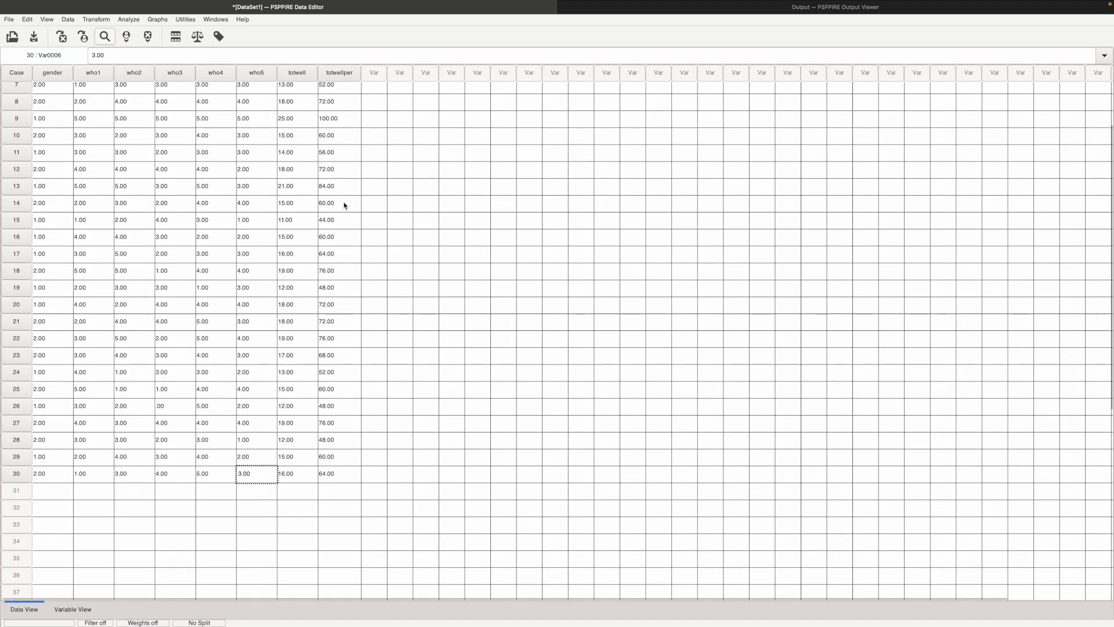
scroll(344, 204, "up", 3)
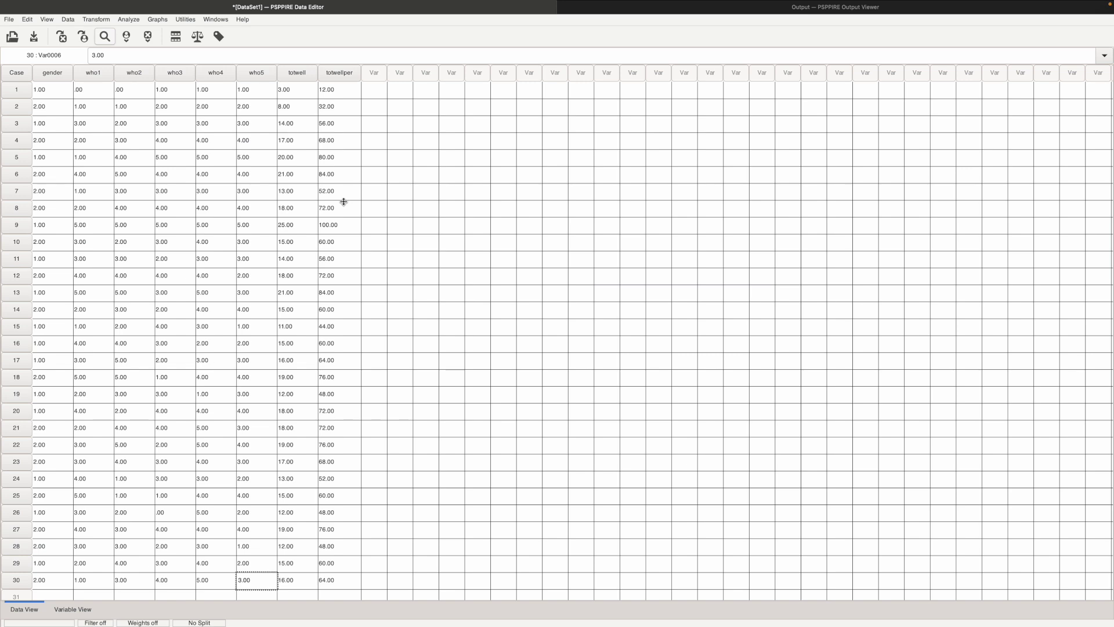
scroll(406, 125, "down", 4)
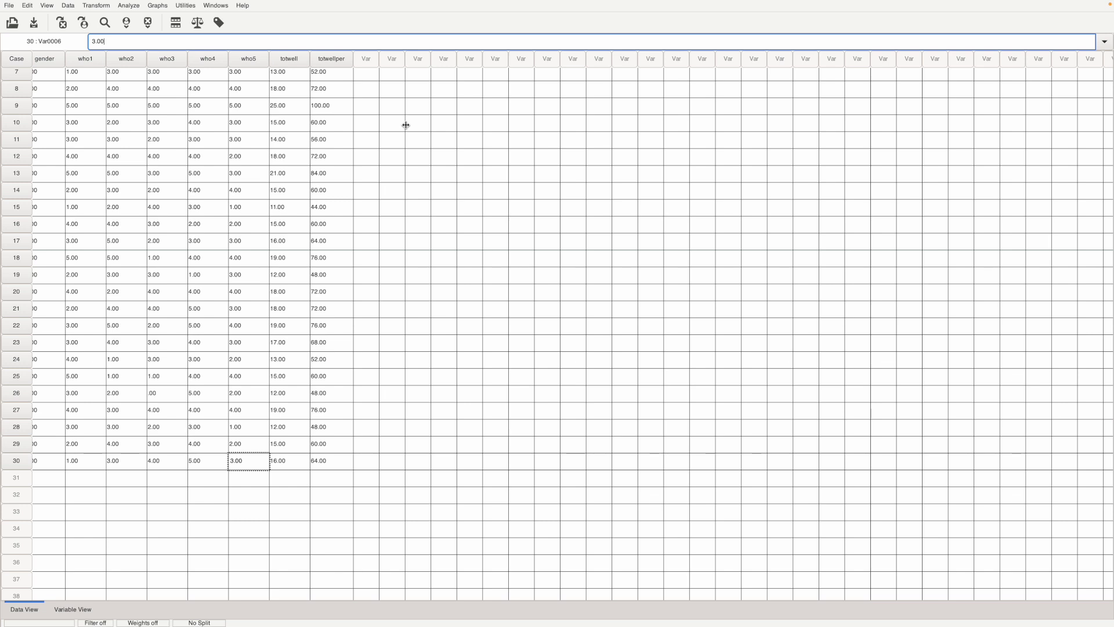
Run Descriptives on totwell with mean, standard deviation, minimum and maximum
left_click(129, 6)
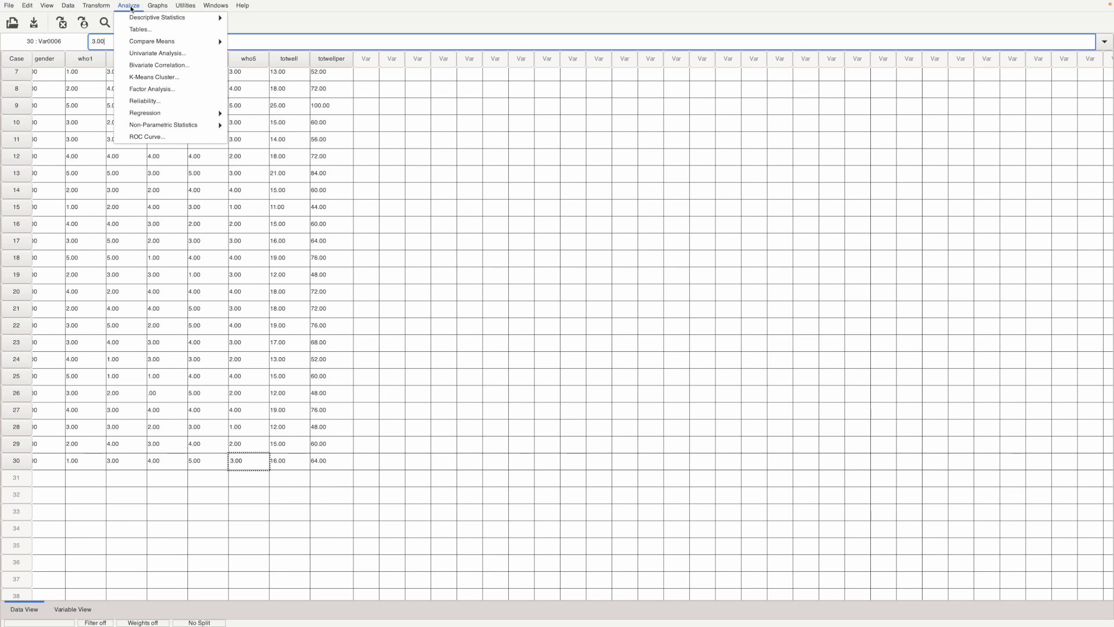
mouse_move(137, 19)
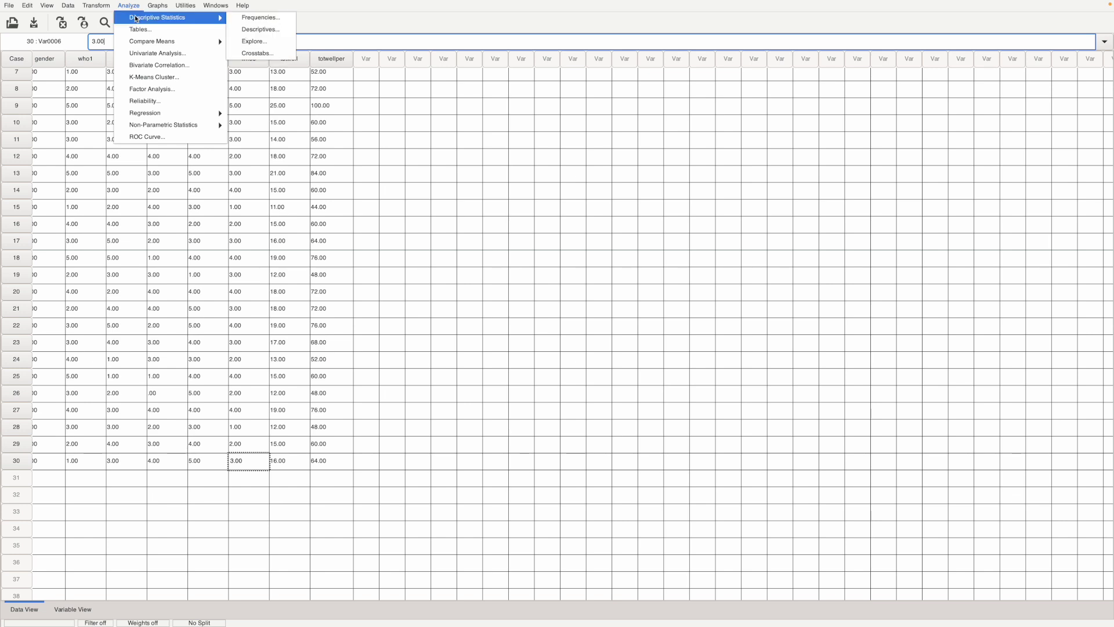
left_click(260, 30)
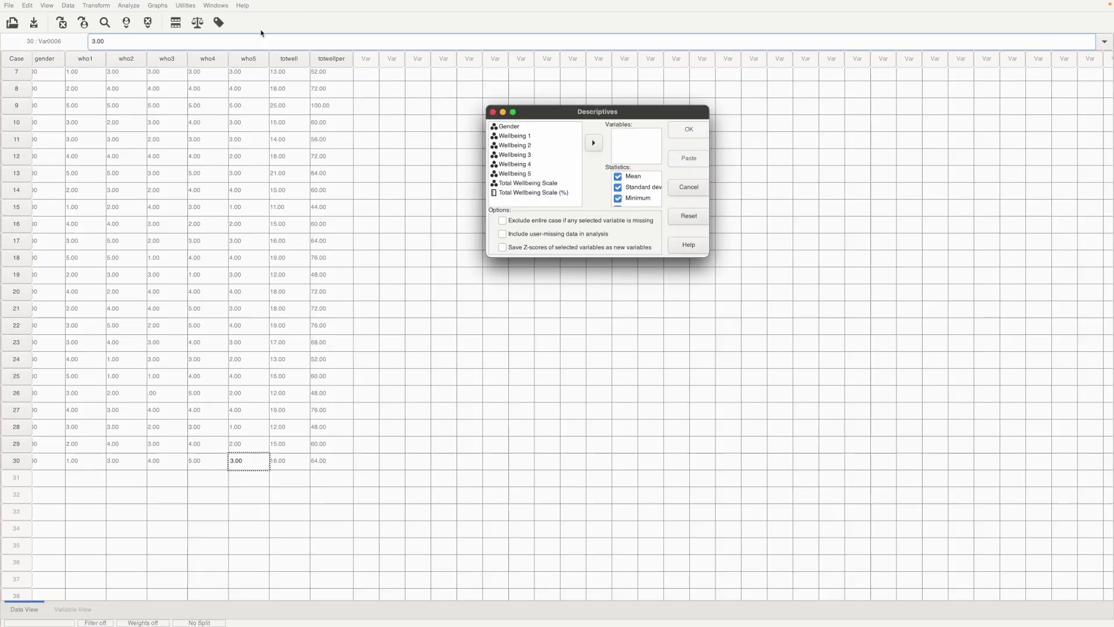
left_click(552, 184)
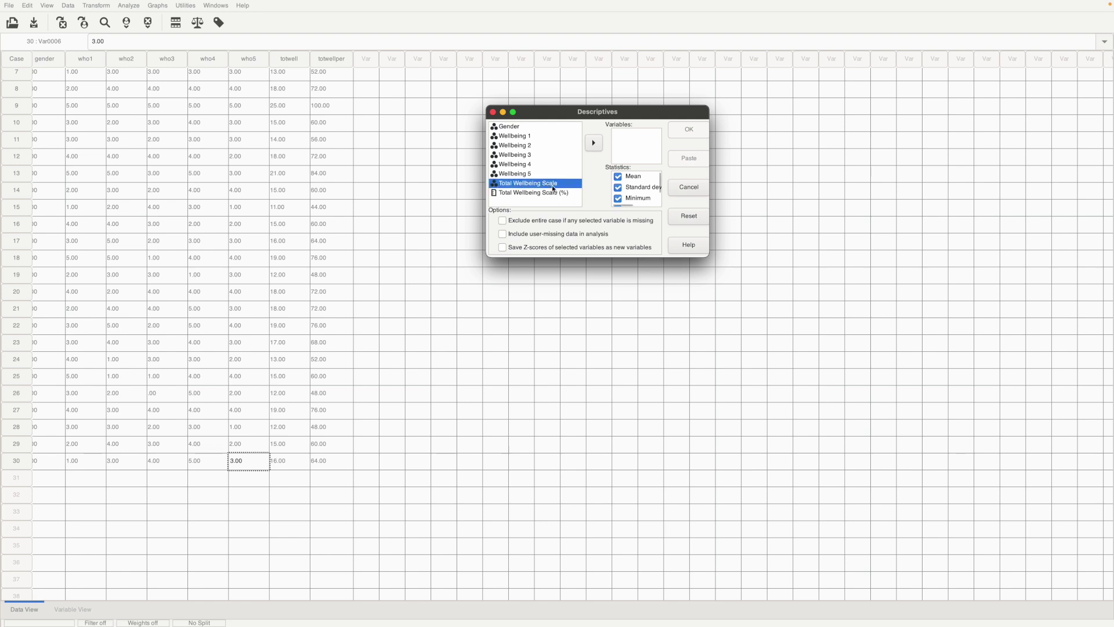
left_click(597, 148)
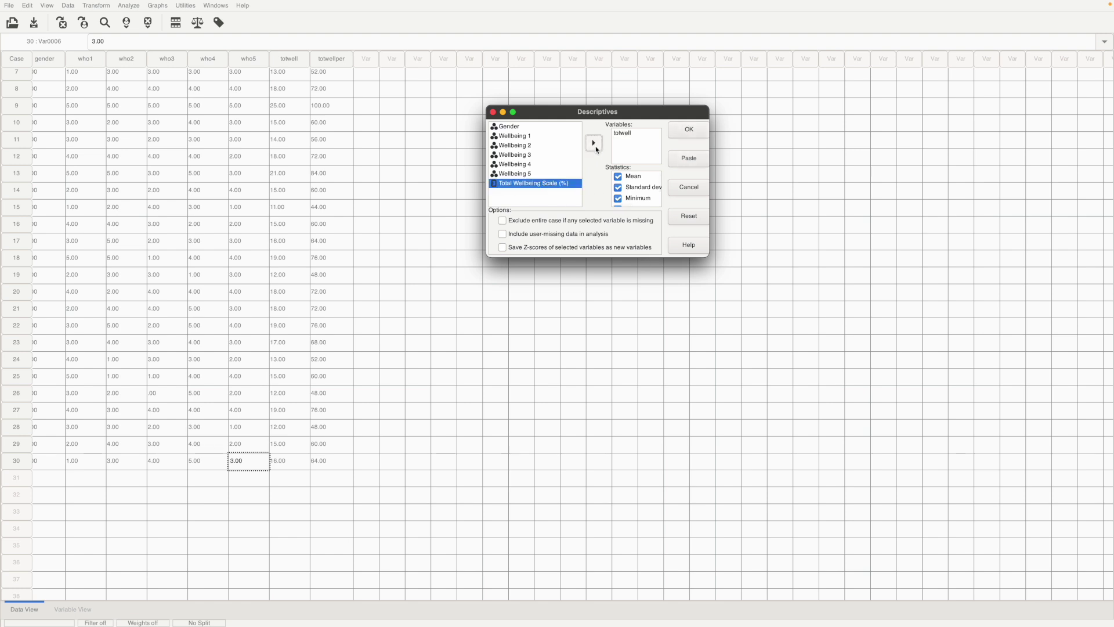
left_click(620, 191)
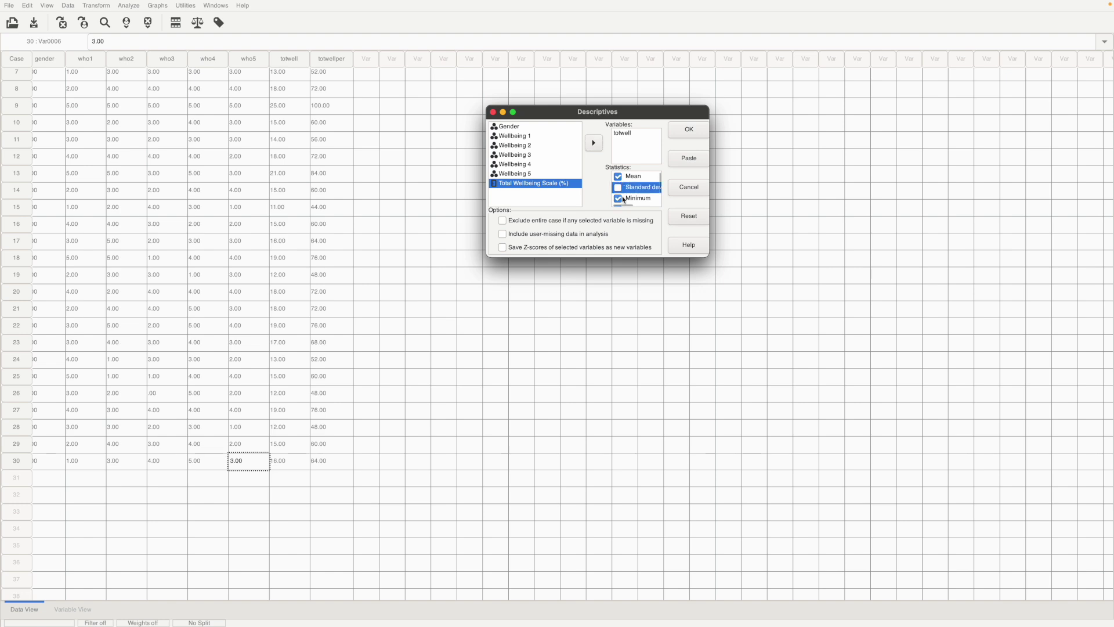
scroll(624, 193, "down", 3)
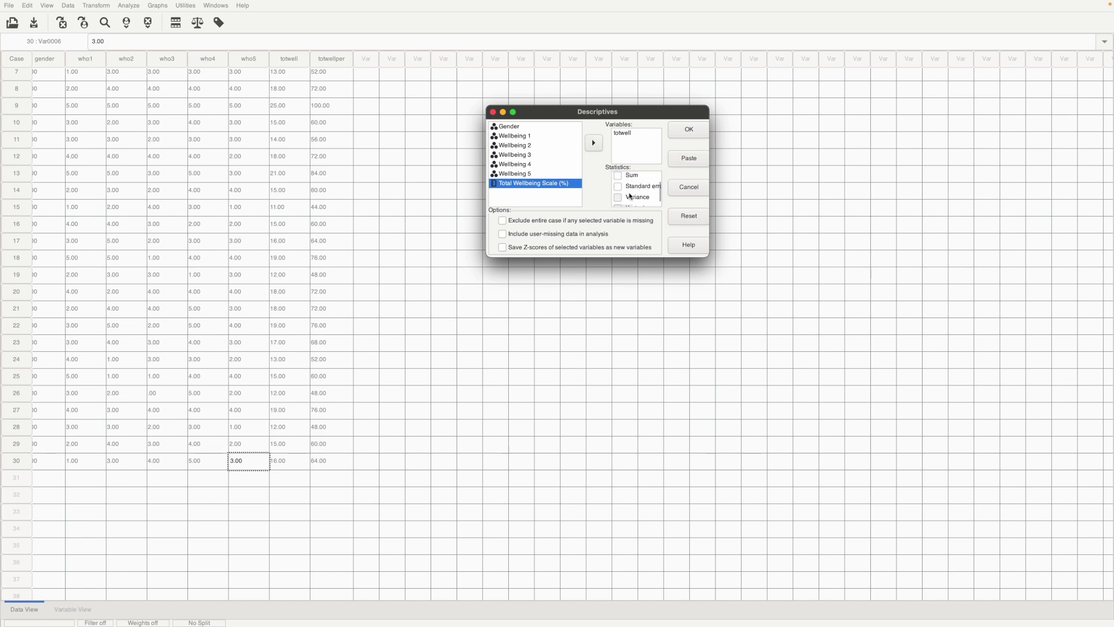
scroll(631, 197, "up", 2)
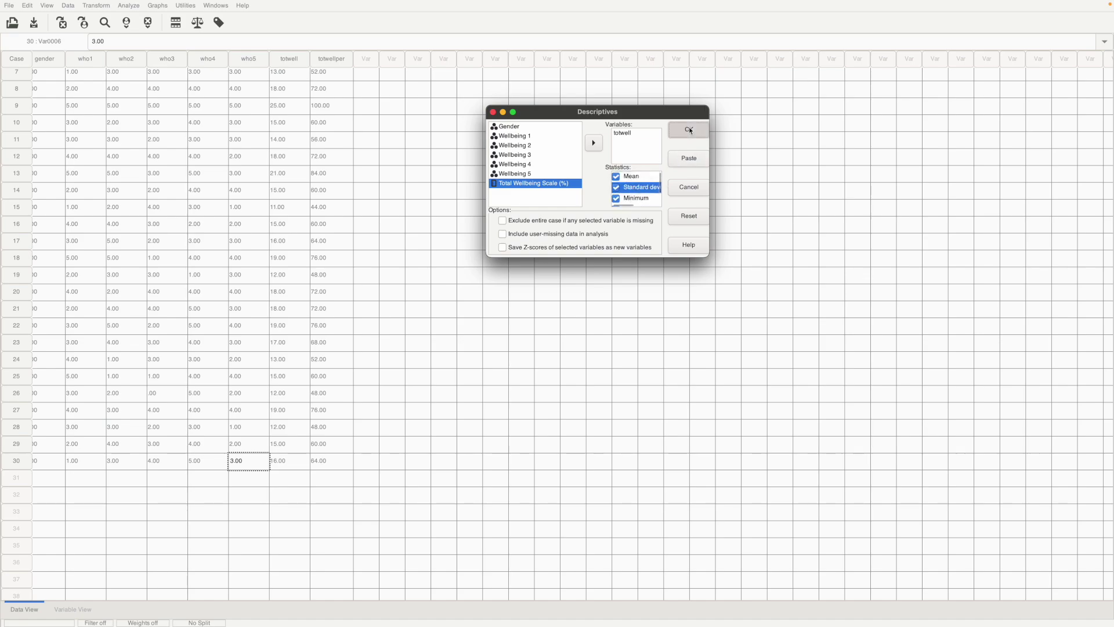
left_click(689, 130)
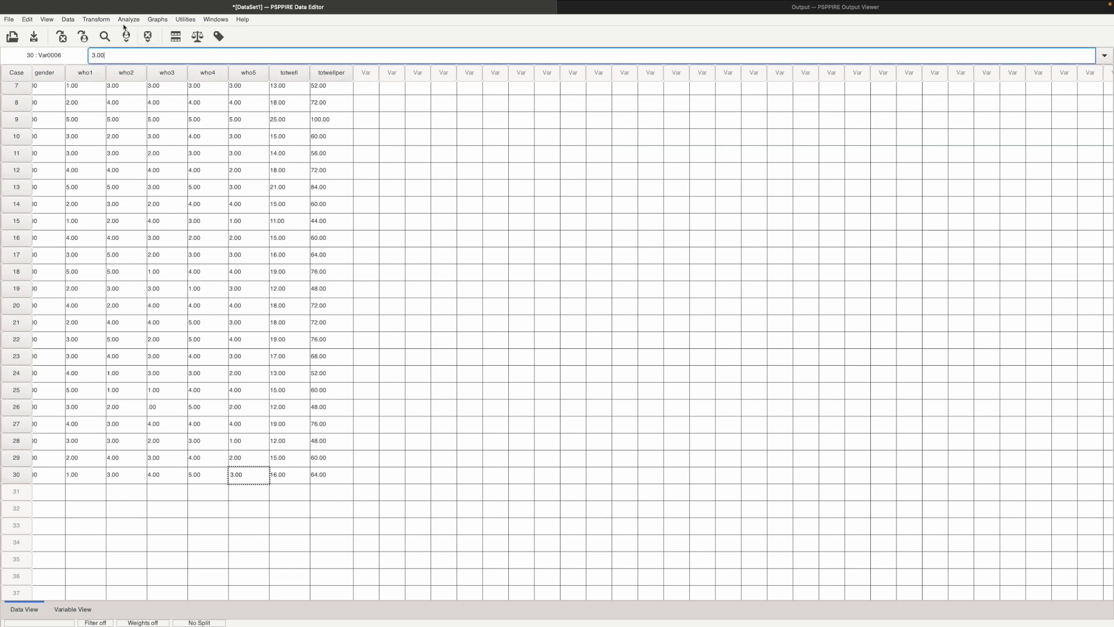
Reset Recode into Different Variables and add totwell as the variable to recode
left_click(97, 20)
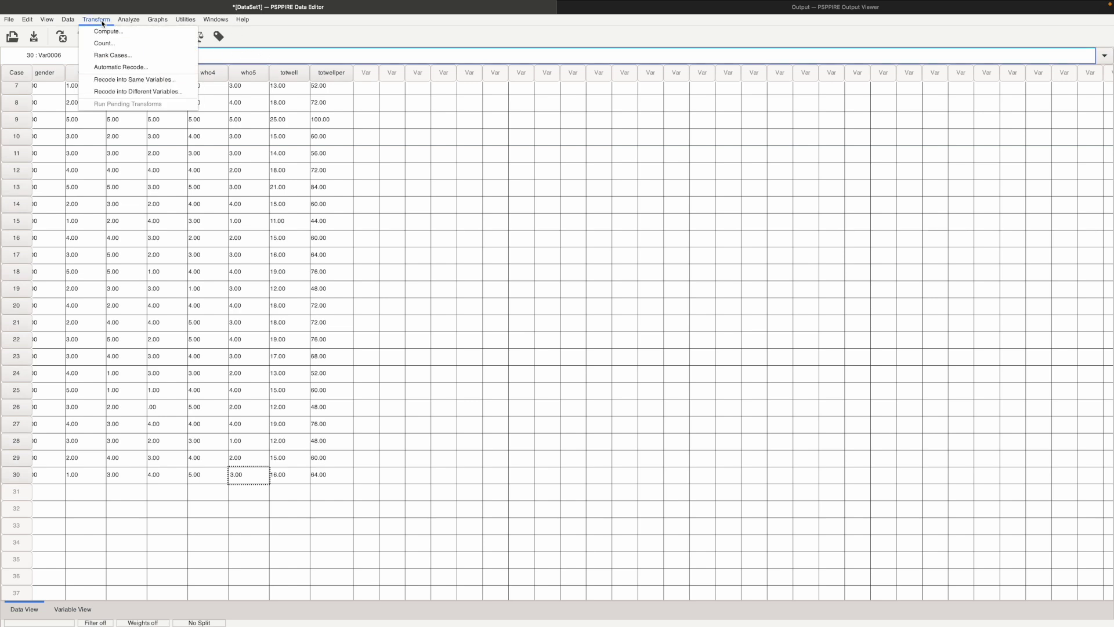
left_click(116, 95)
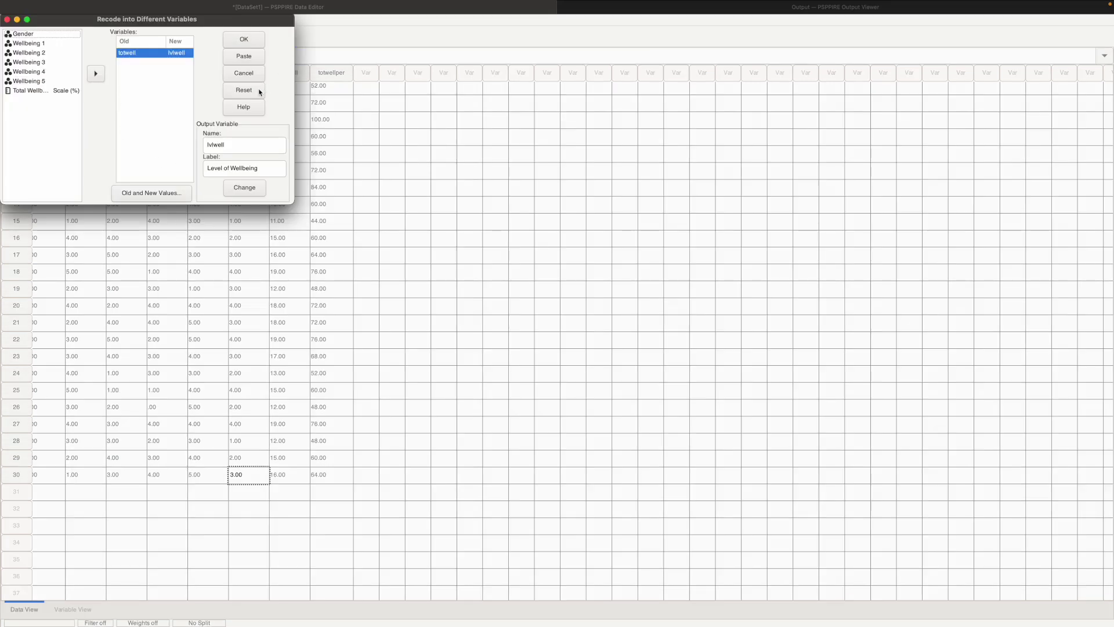
left_click(243, 90)
left_click_drag(194, 24, 430, 90)
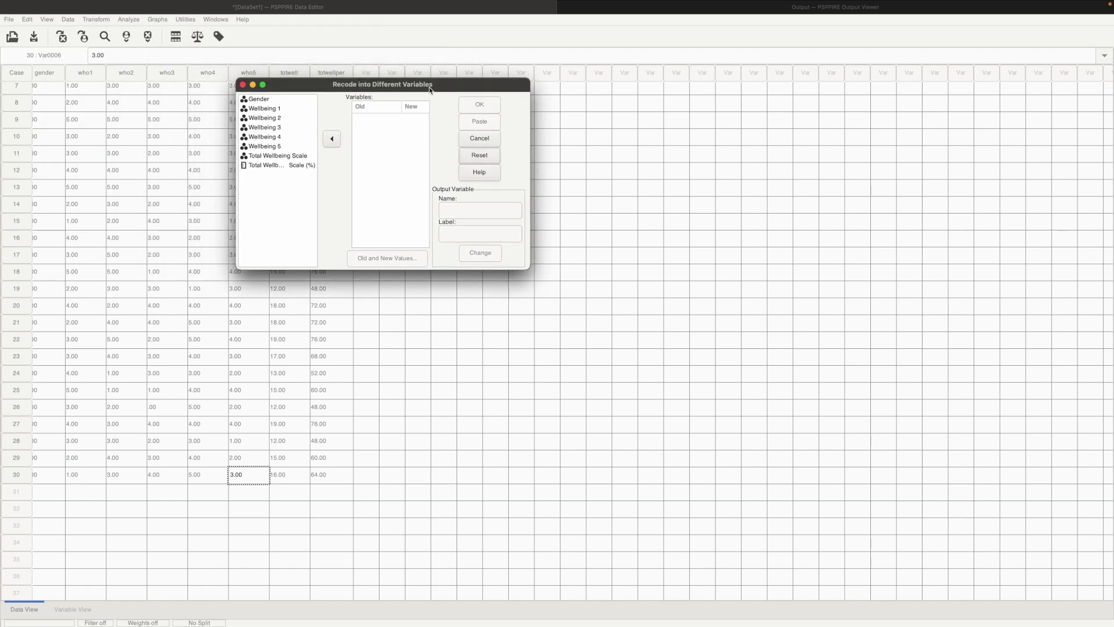
left_click(279, 156)
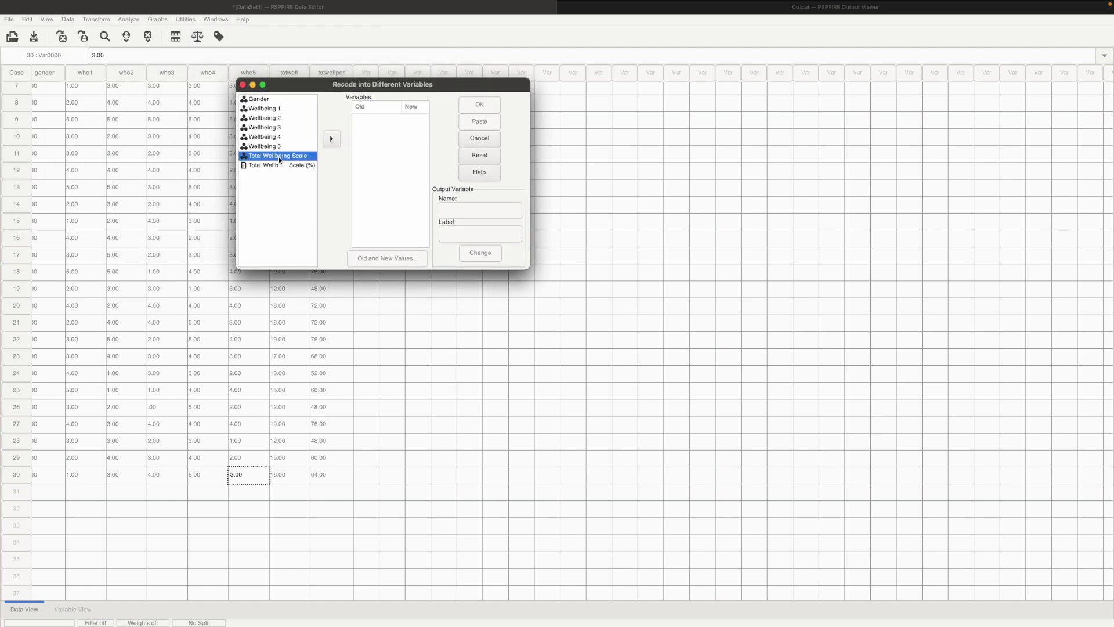
left_click(332, 139)
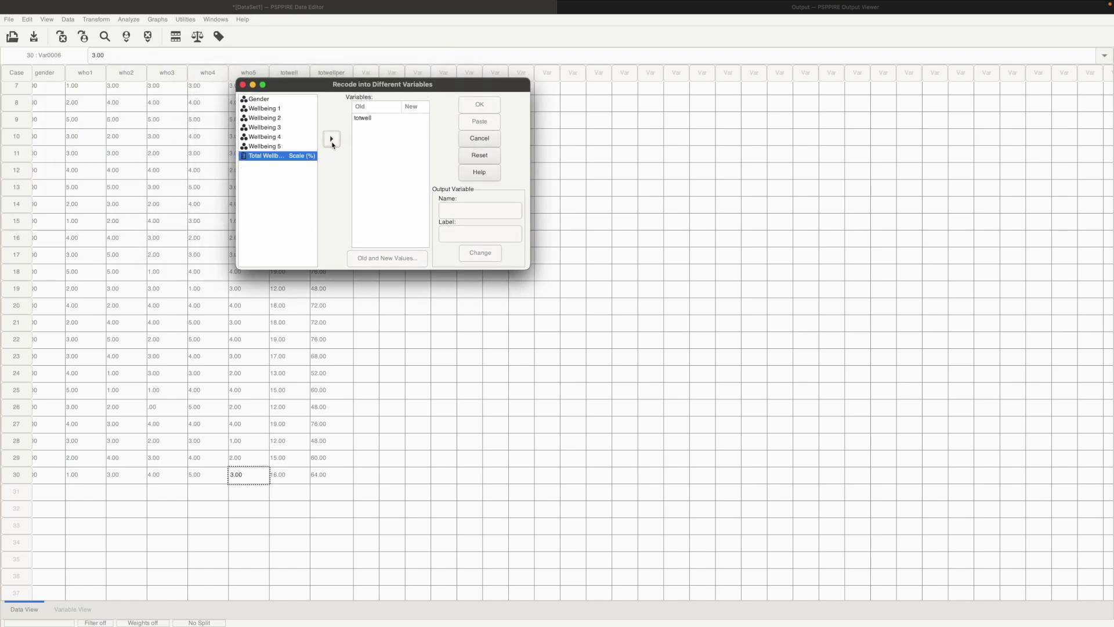
left_click(359, 118)
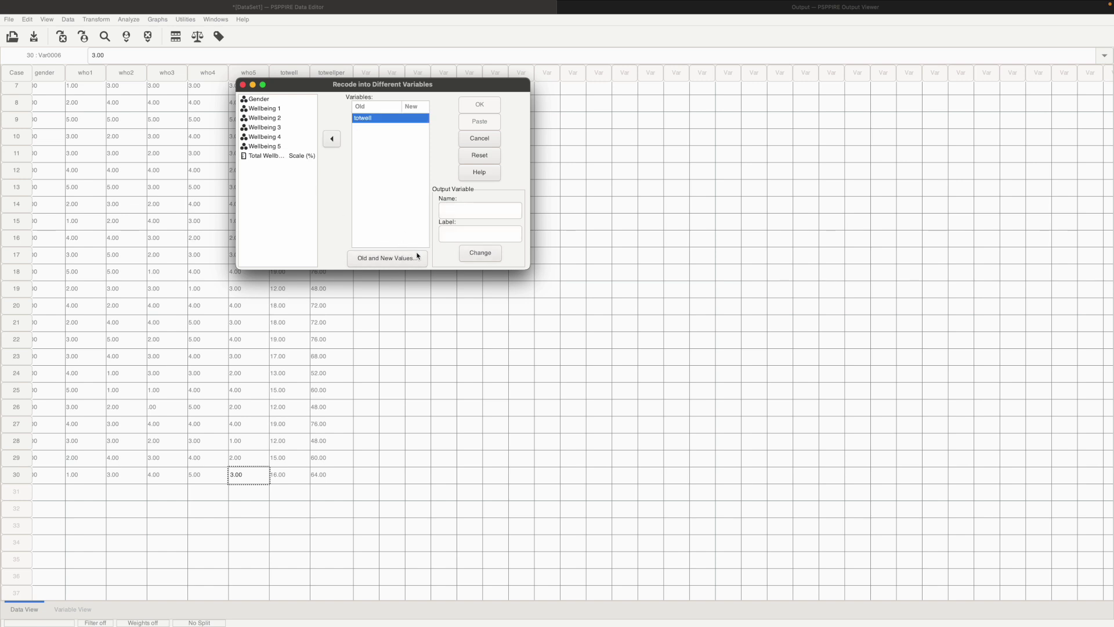
left_click(388, 258)
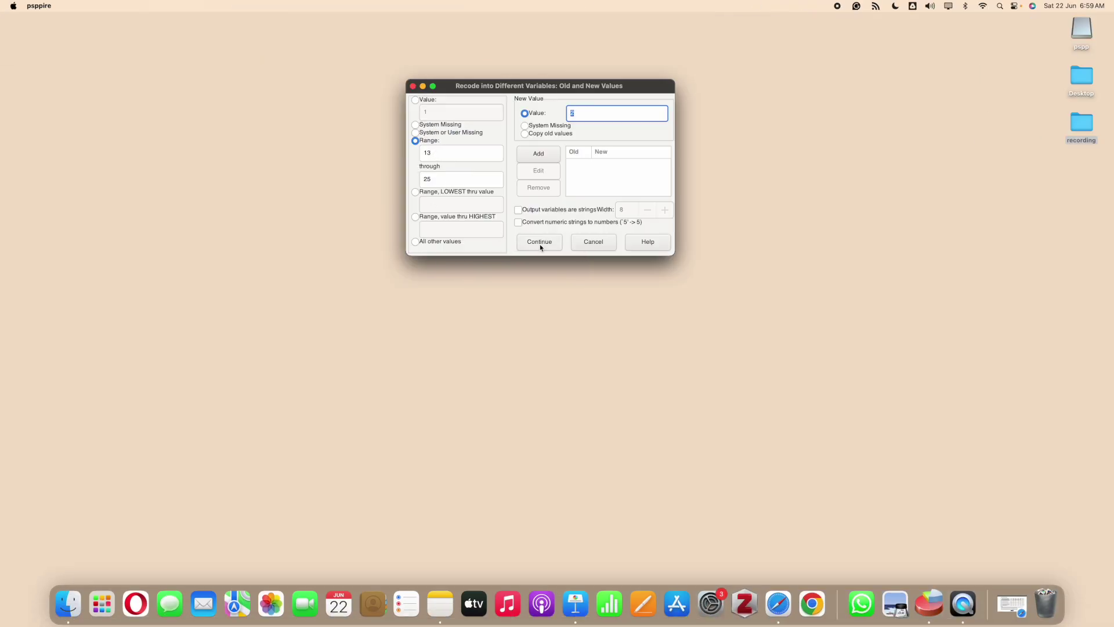
Add the recode rule mapping the range 0 through 12.5 to 1
left_click(446, 152)
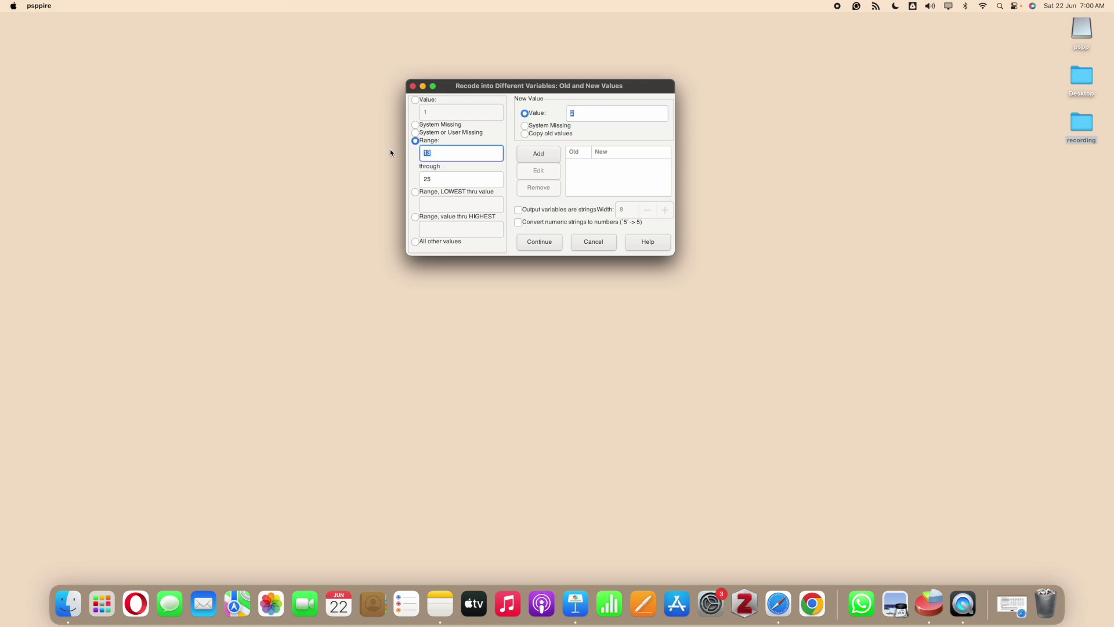
type("0")
key("Tab")
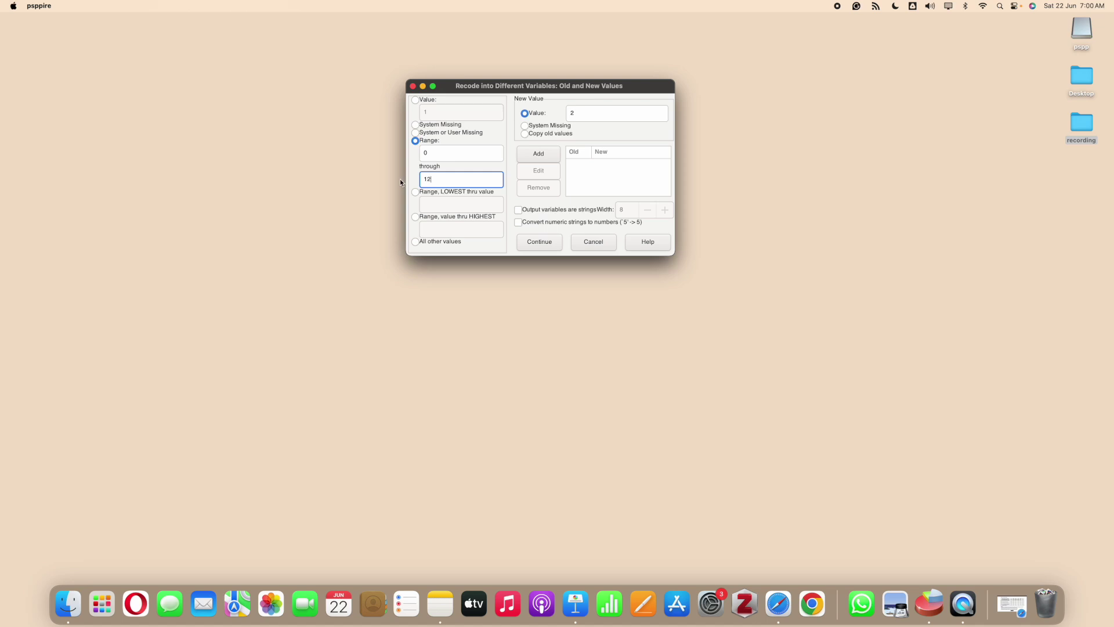
left_click(571, 113)
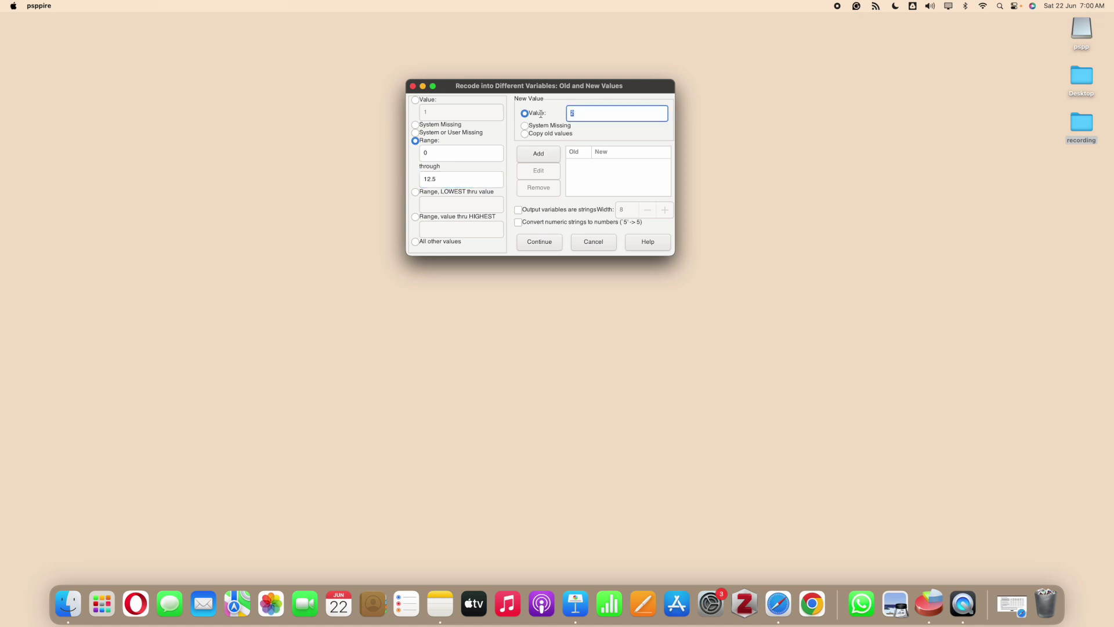
type("1")
left_click(538, 154)
Add the rule mapping 12.6 through 25 to 2 and close the rules
left_click(444, 153)
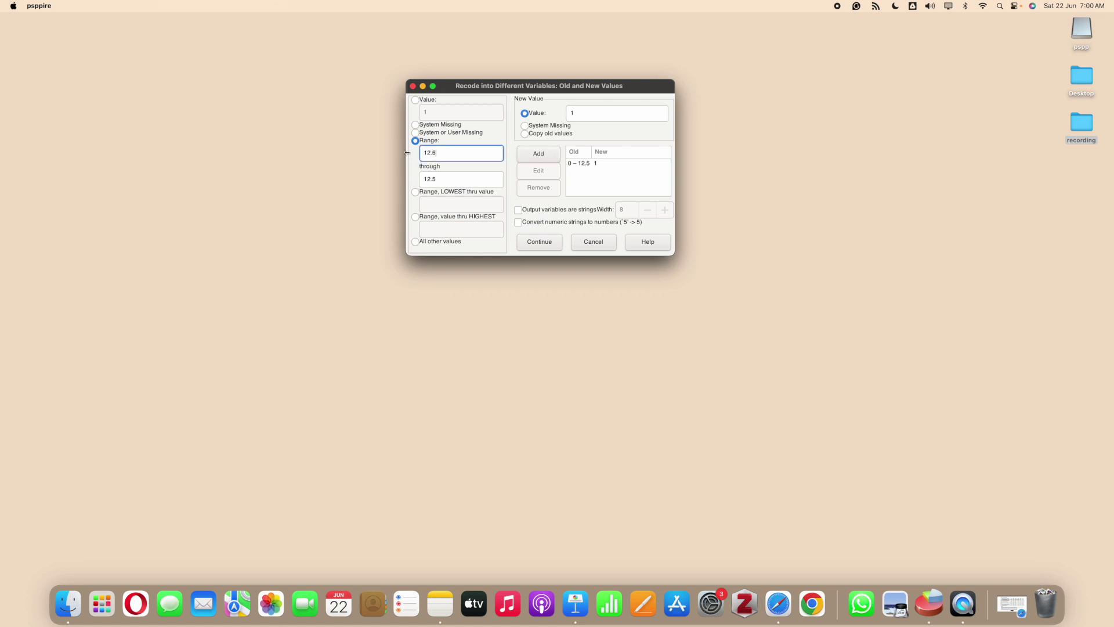
key("Tab")
type("25")
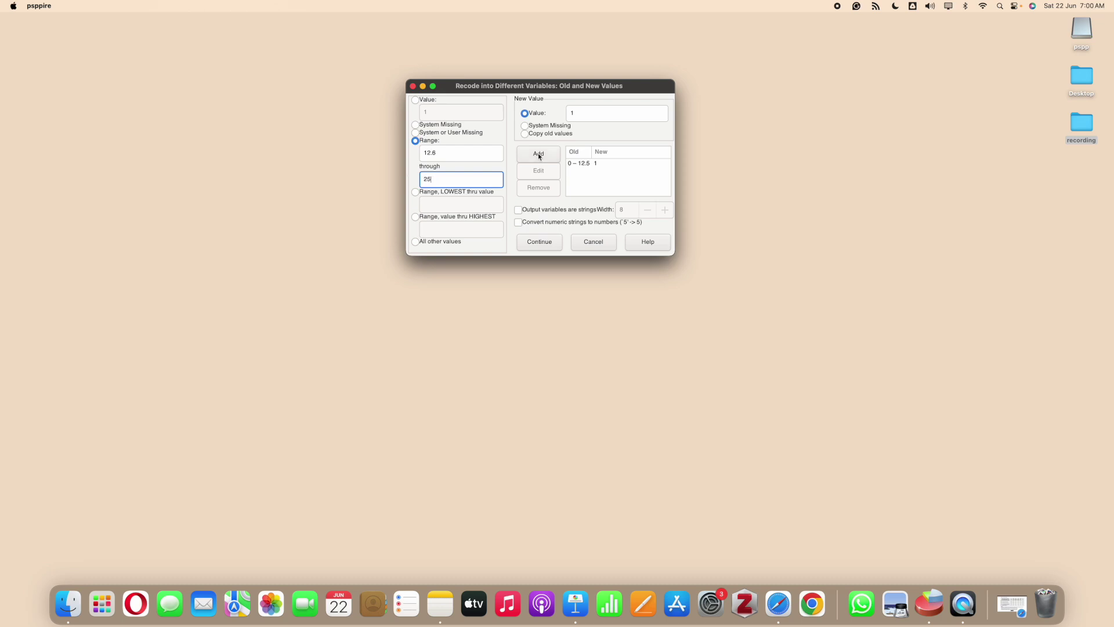
left_click(576, 114)
key("BackSpace")
type("2")
left_click(548, 154)
left_click(539, 241)
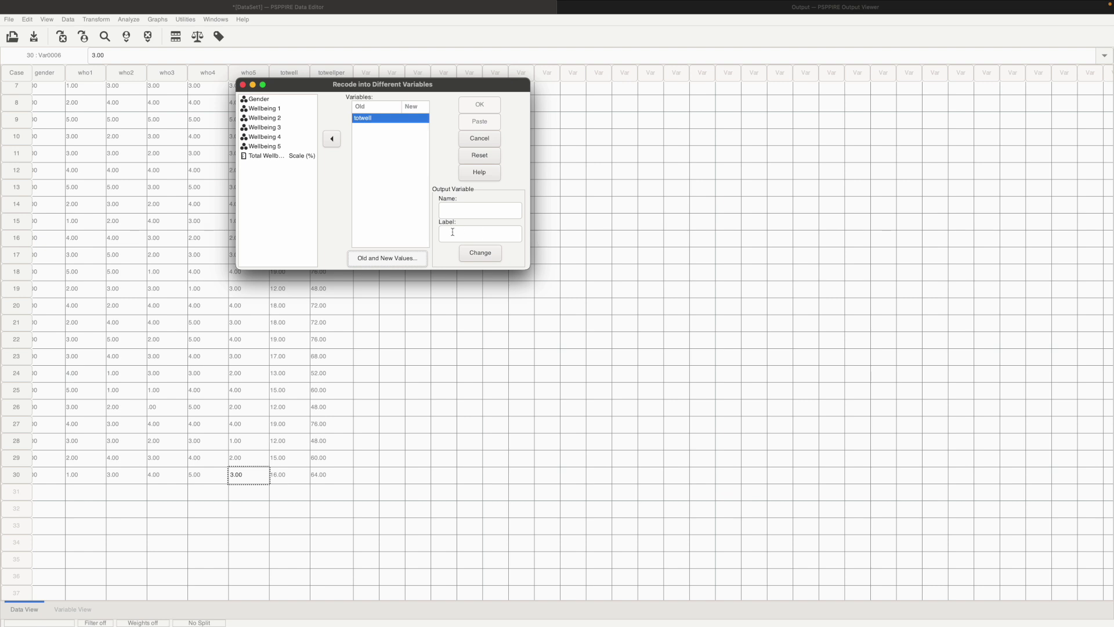
Name the output variable lvlwell, labelled 'Level of wellbeing', apply it, and run the recode
left_click(454, 212)
type("lvlwell")
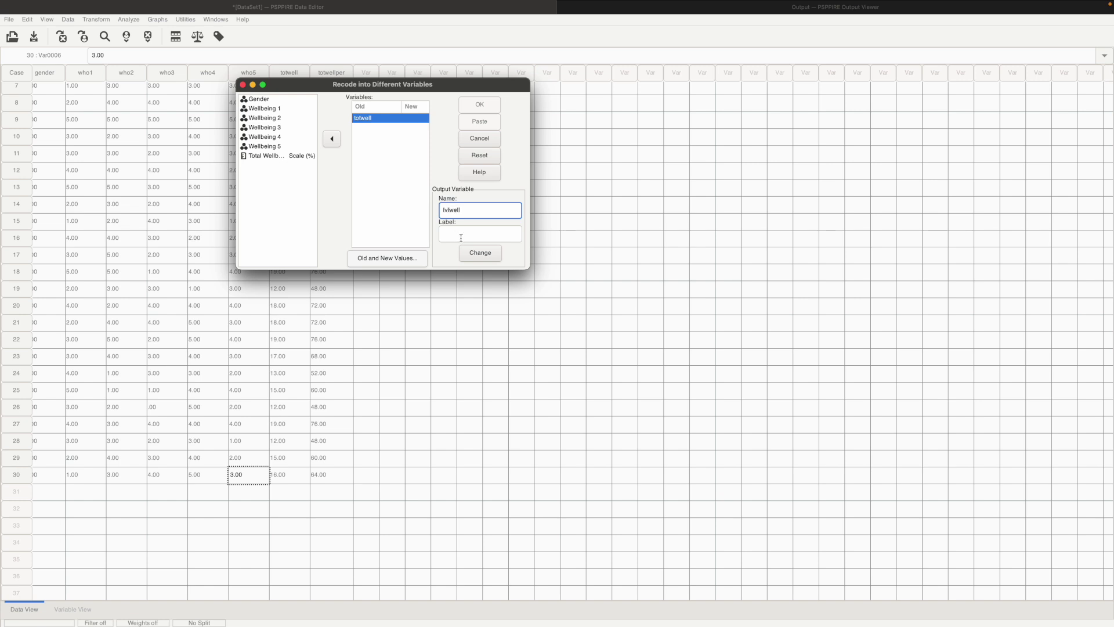
left_click(465, 233)
type("Level of wellbeing")
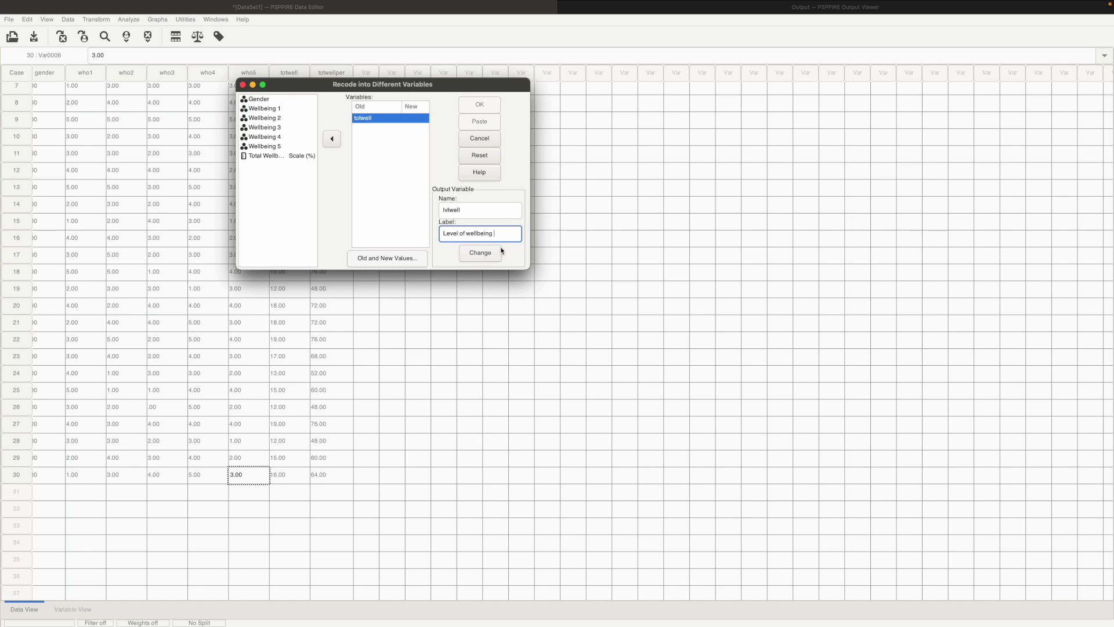
left_click(481, 254)
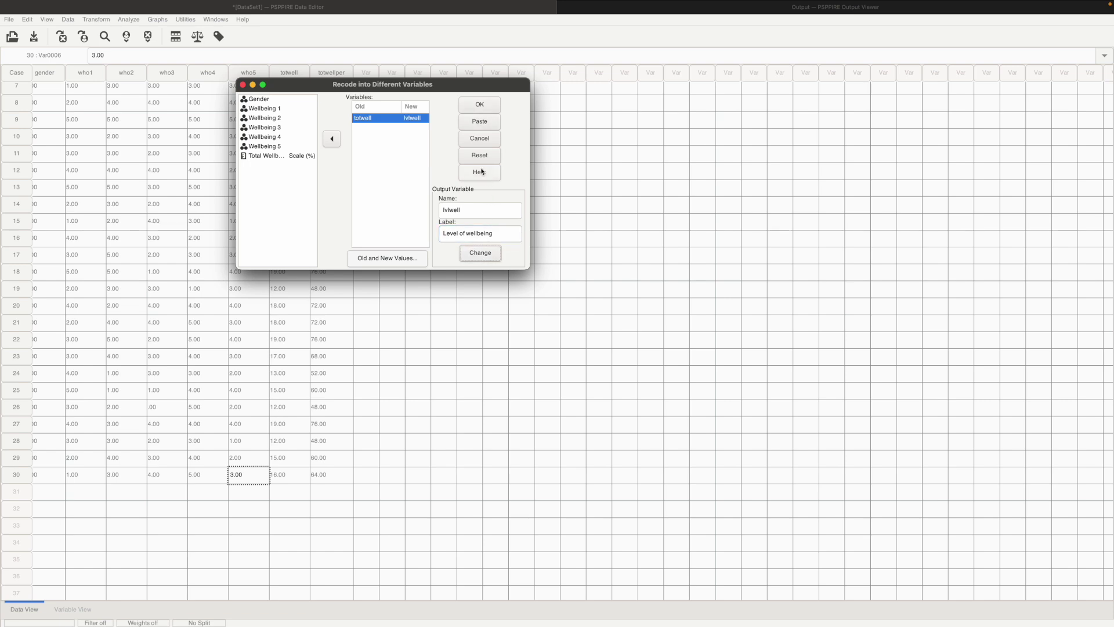
left_click(479, 106)
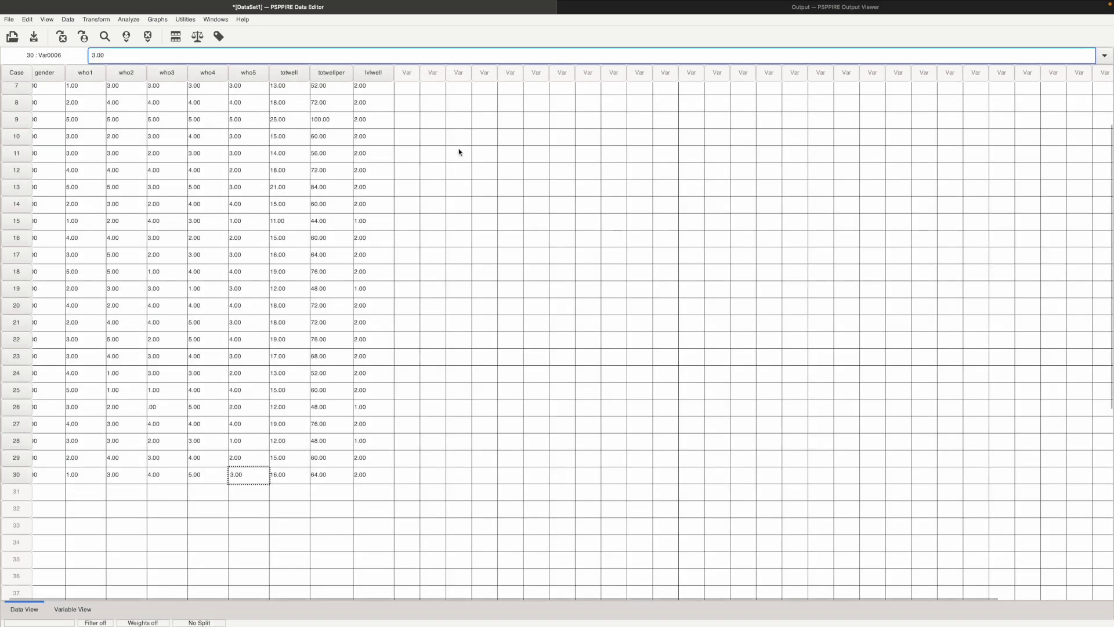
In Variable View, give lvlwell the value labels 1 = Low and 2 = High
scroll(417, 184, "up", 3)
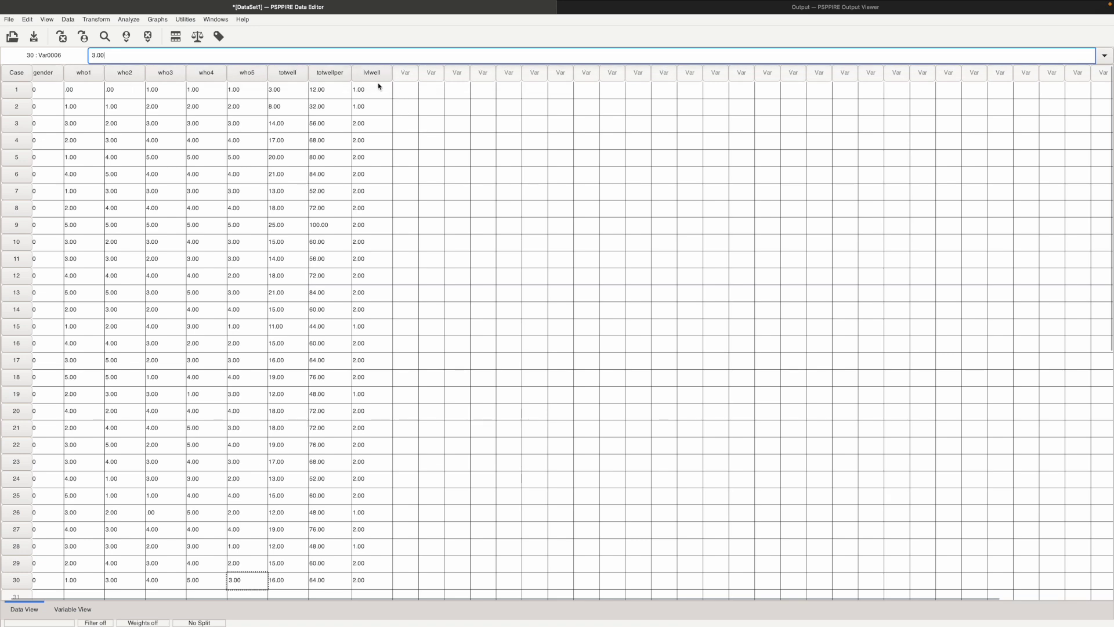
scroll(372, 267, "down", 3)
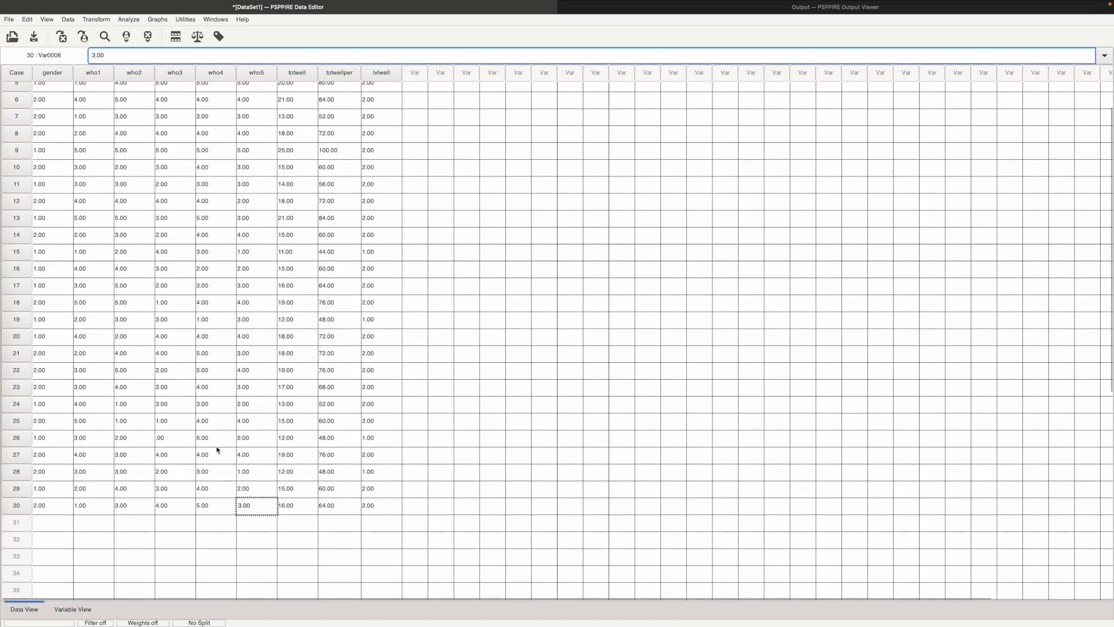
left_click(73, 609)
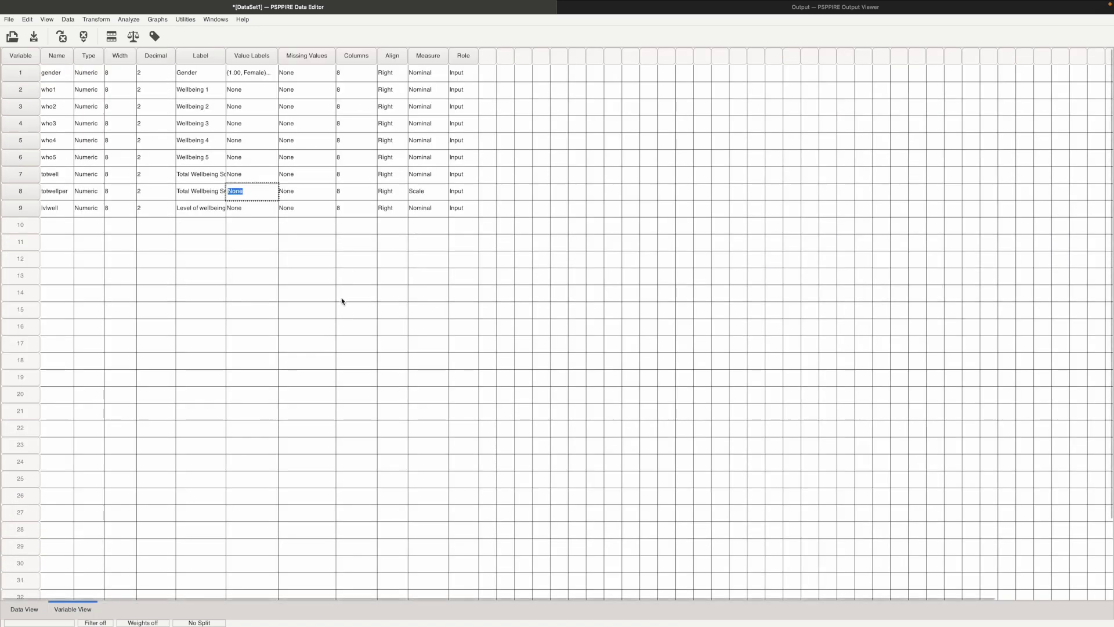
left_click(270, 209)
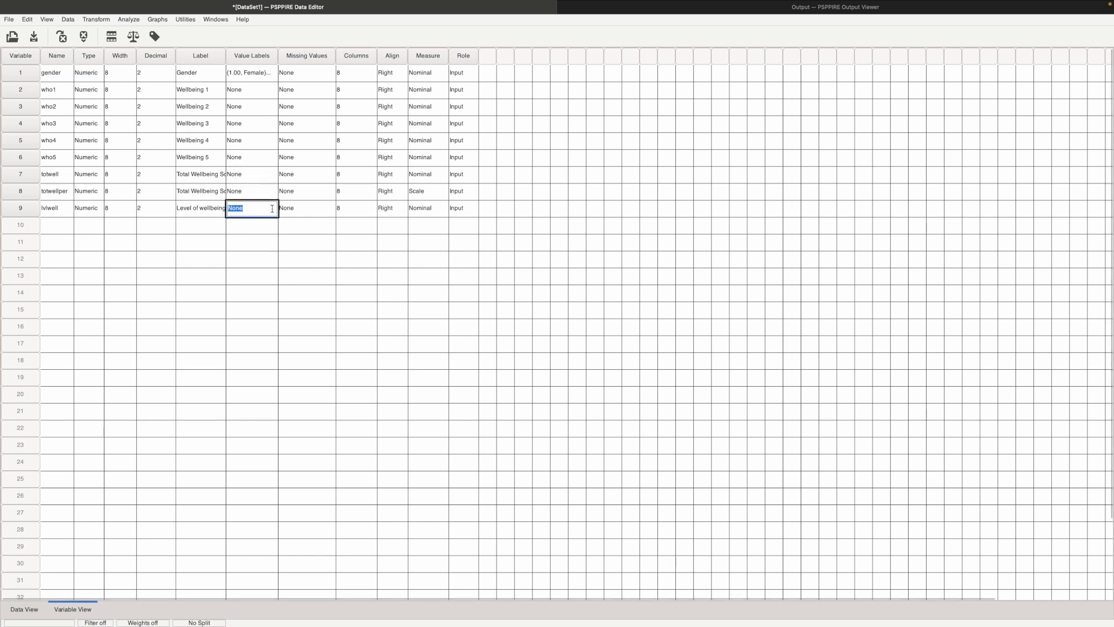
left_click(271, 210)
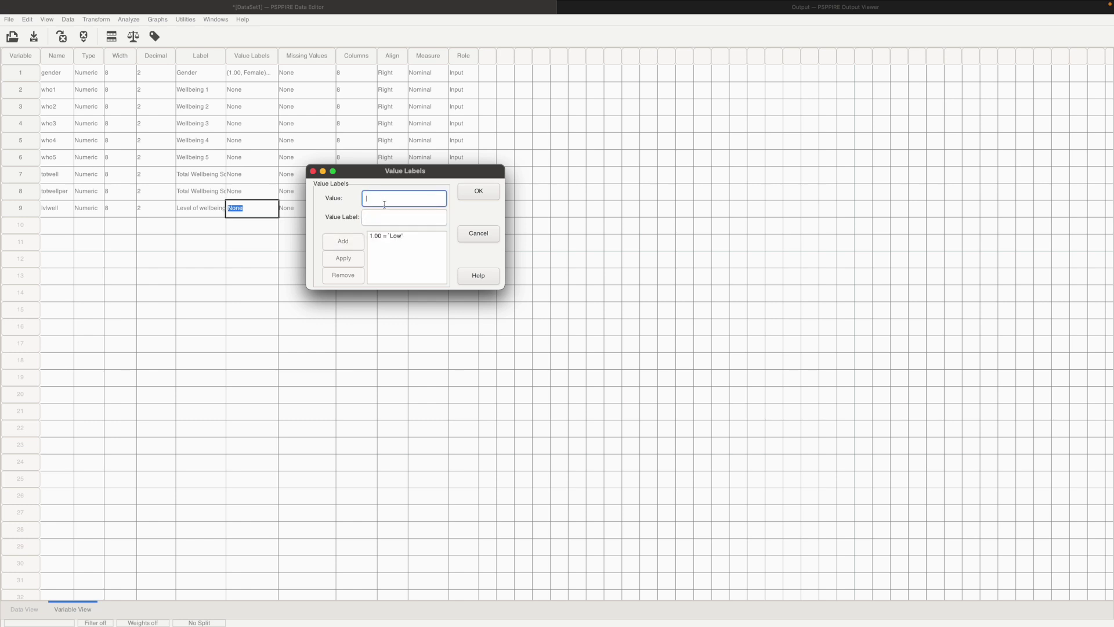
type("2")
left_click(396, 218)
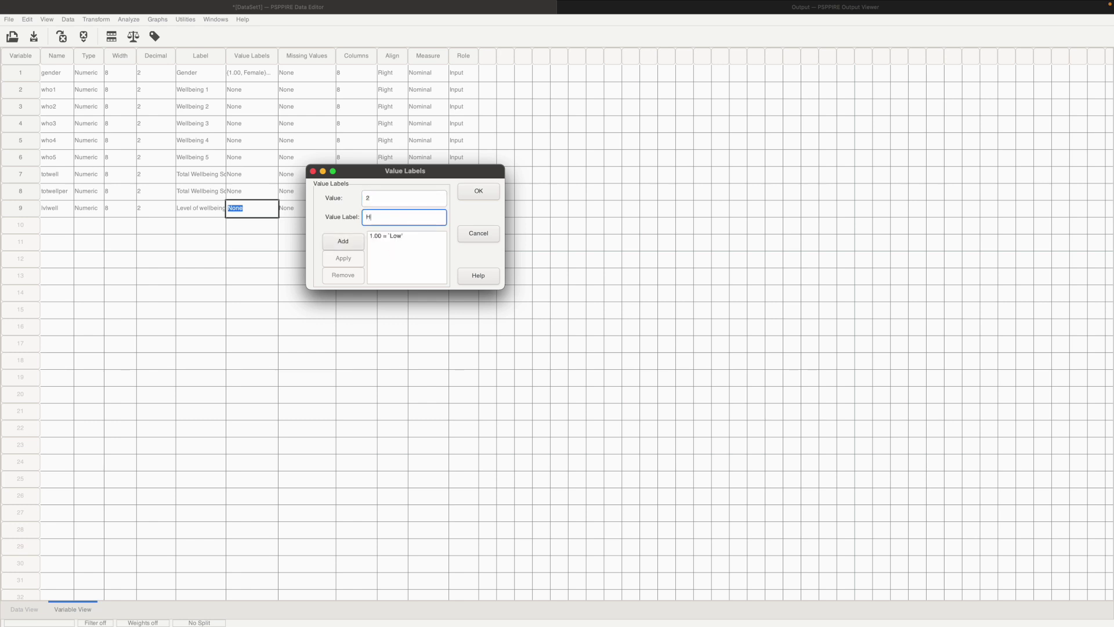
left_click(359, 243)
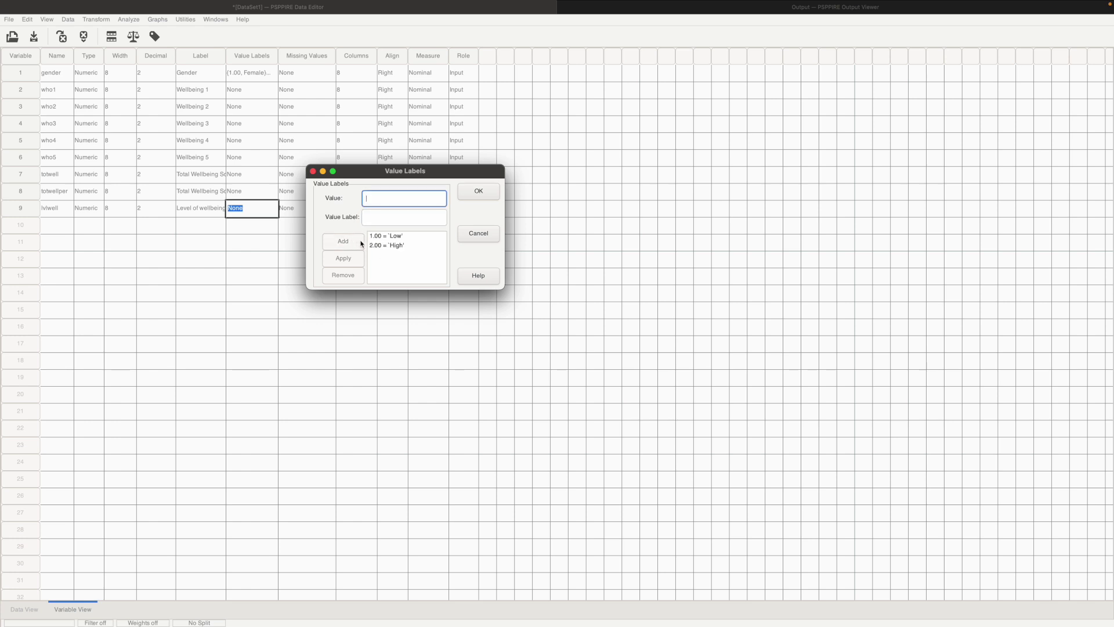
left_click(480, 192)
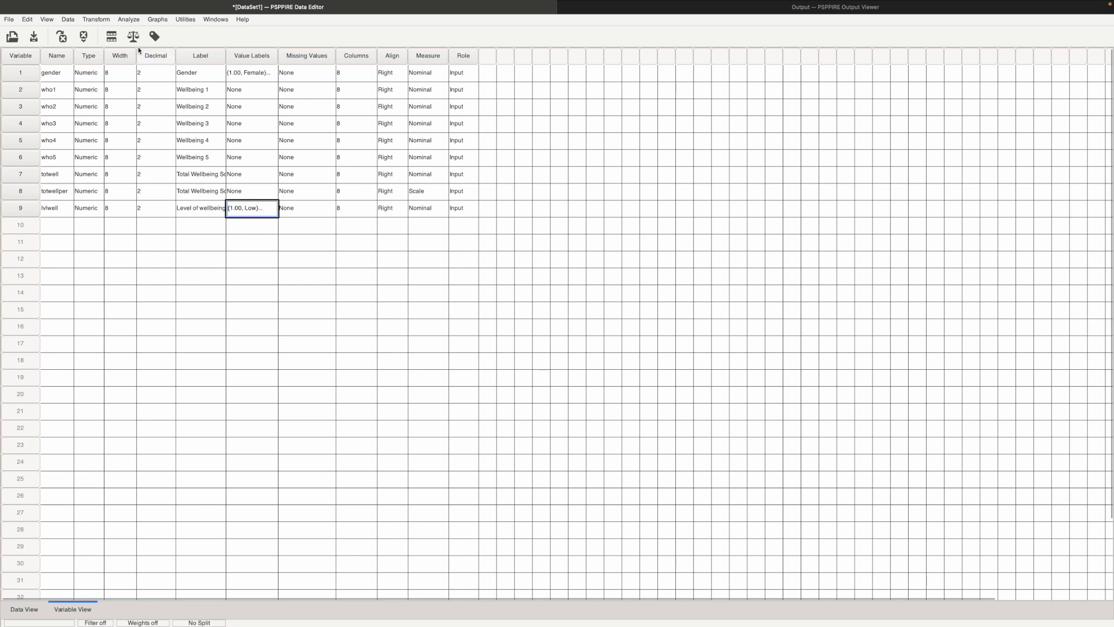
Run Frequencies on lvlwell (Level of wellbeing) with mean, standard deviation, minimum and maximum unticked
left_click(123, 19)
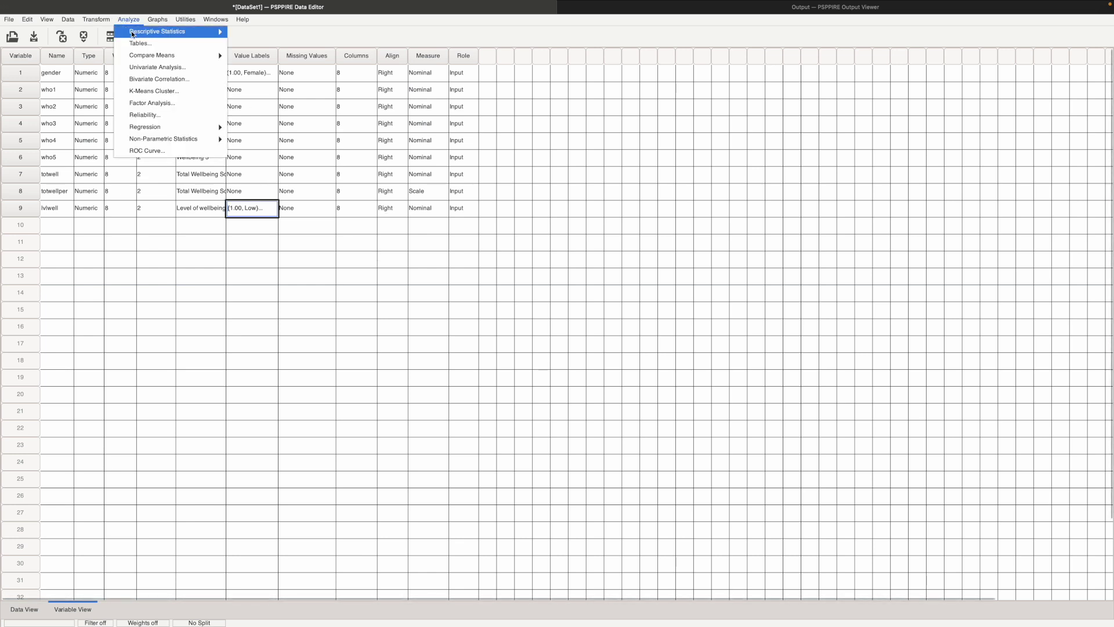
mouse_move(135, 34)
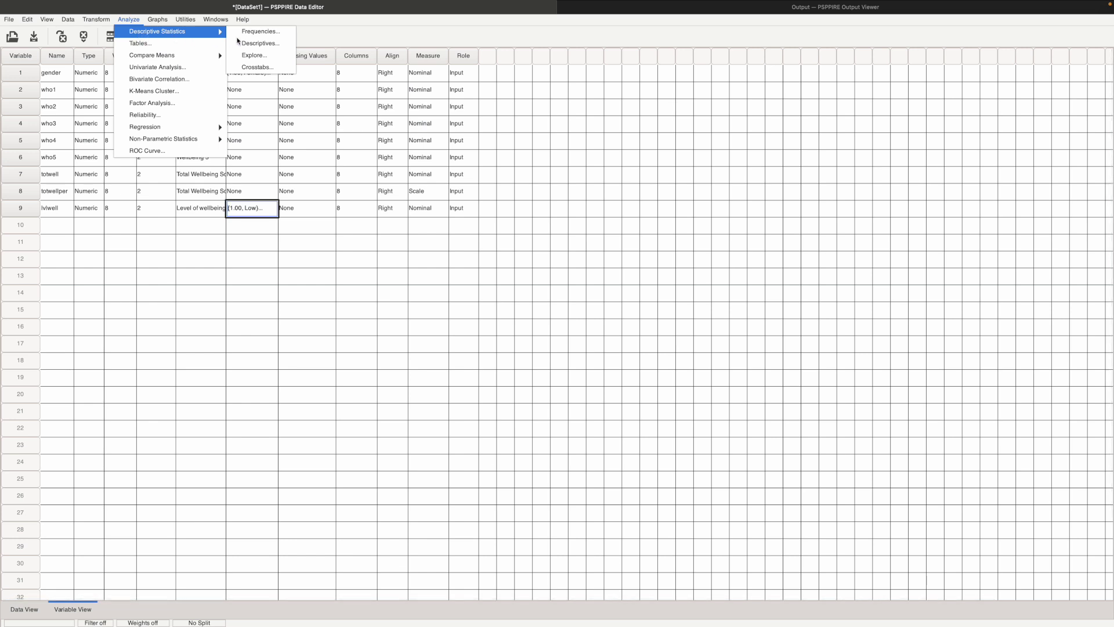
left_click(263, 34)
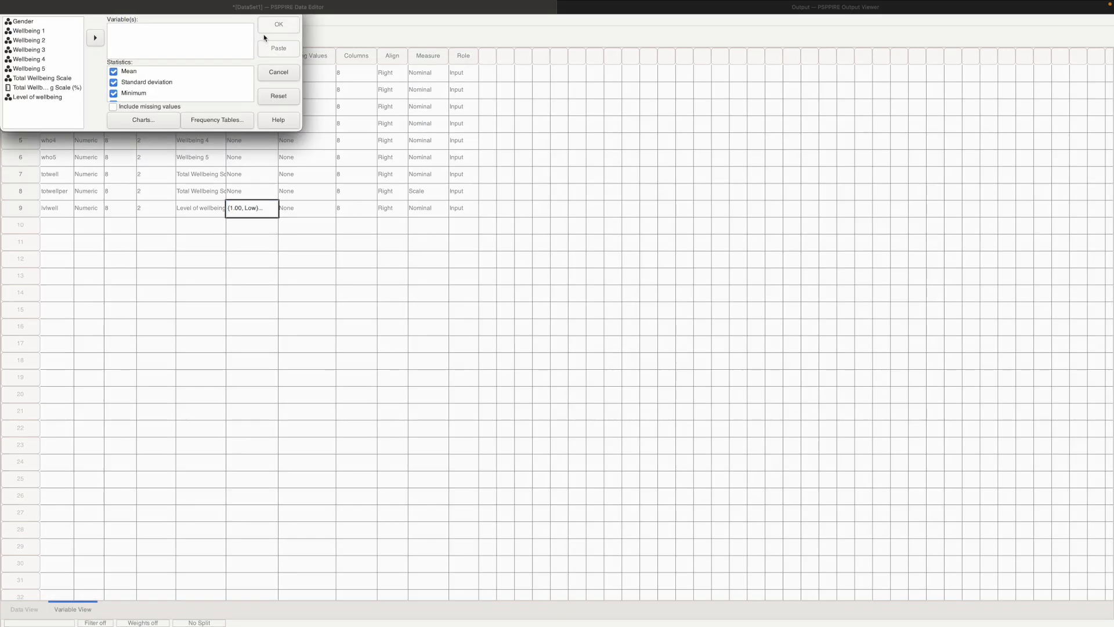
left_click(42, 98)
left_click(96, 39)
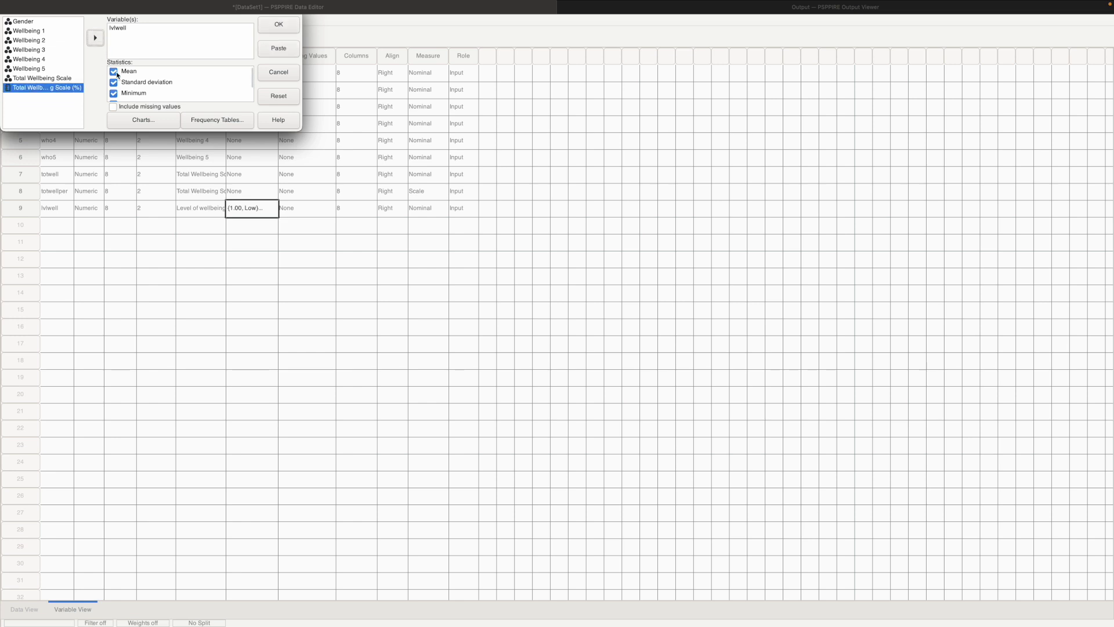
left_click(114, 71)
left_click(113, 82)
left_click(114, 93)
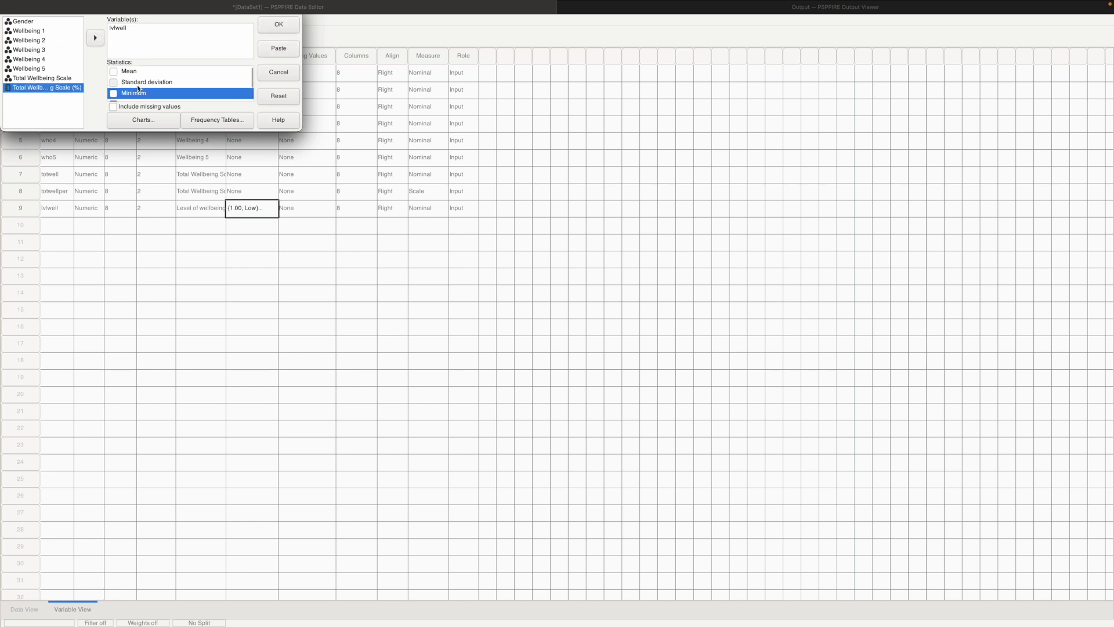
scroll(124, 87, "down", 1)
left_click(113, 86)
scroll(140, 78, "up", 1)
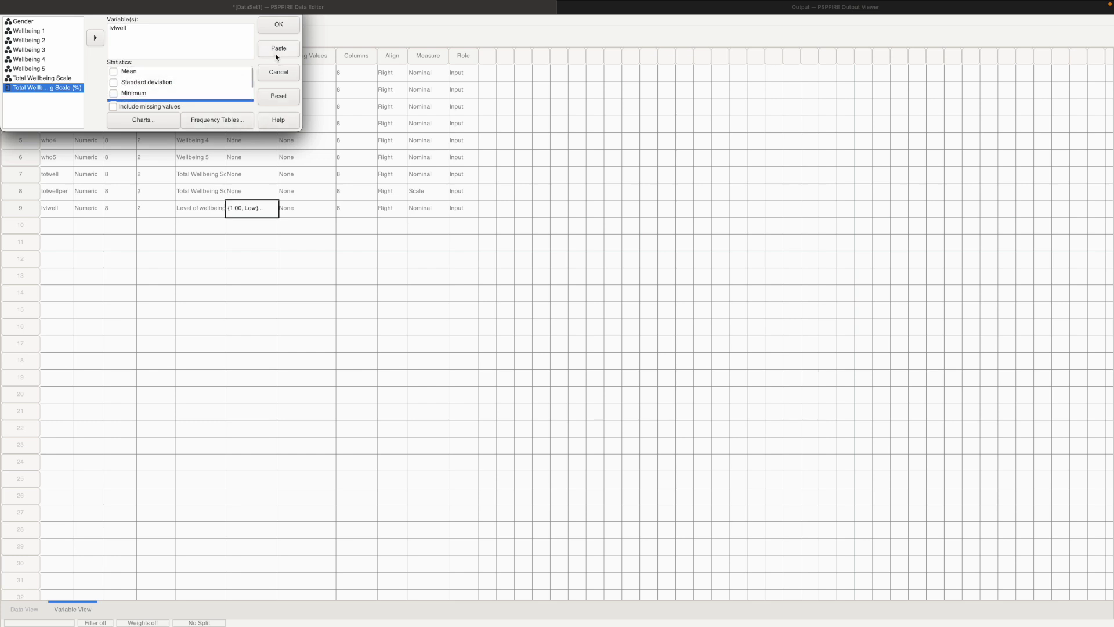
left_click(279, 24)
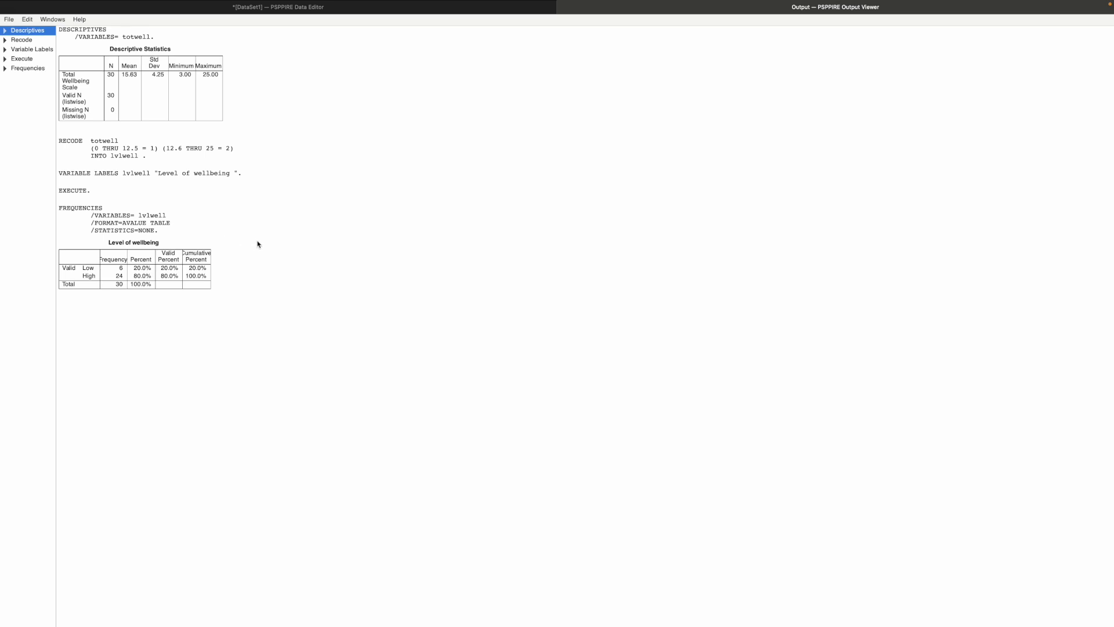
Bring the Data Editor window to the front, over the output viewer
left_click(403, 8)
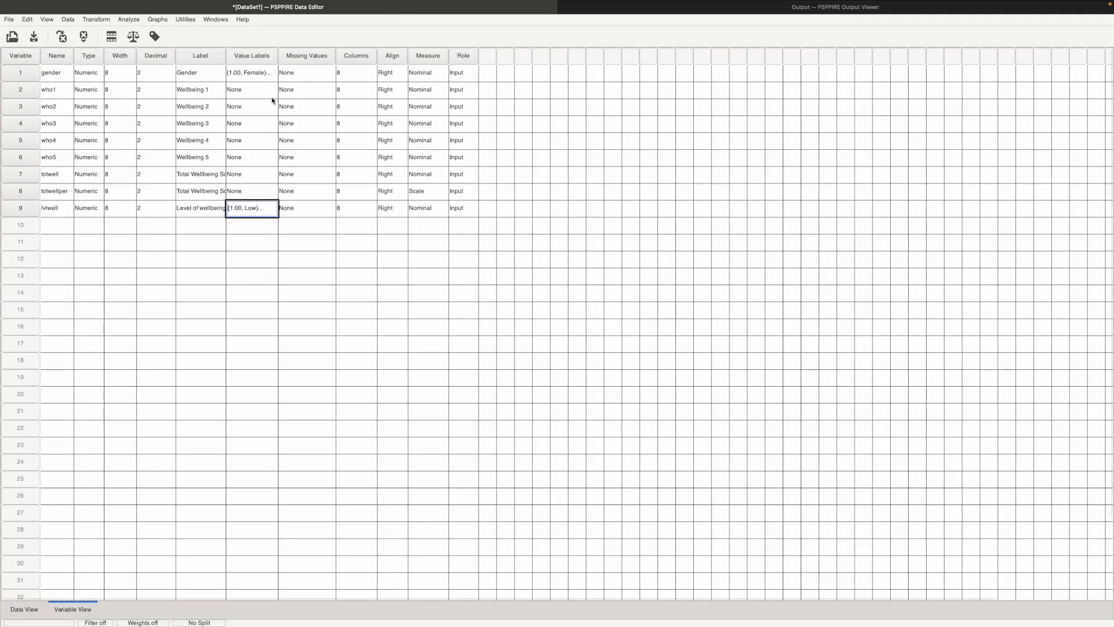